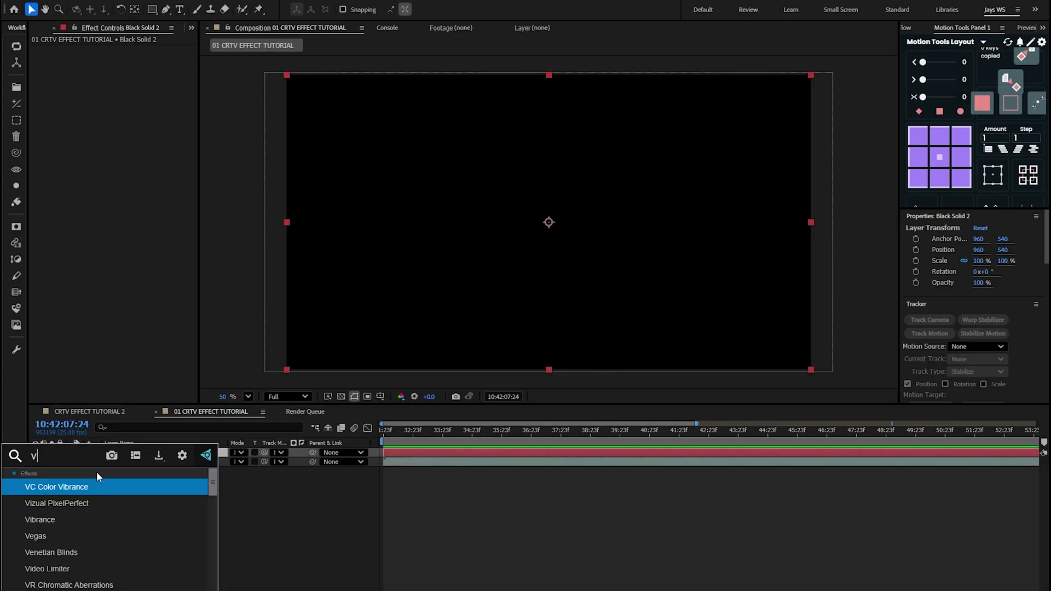
# Step: Apply Venetian Blinds to the black solid with 50% completion and width 6
pyautogui.press('Return')
pyautogui.click(127, 59)
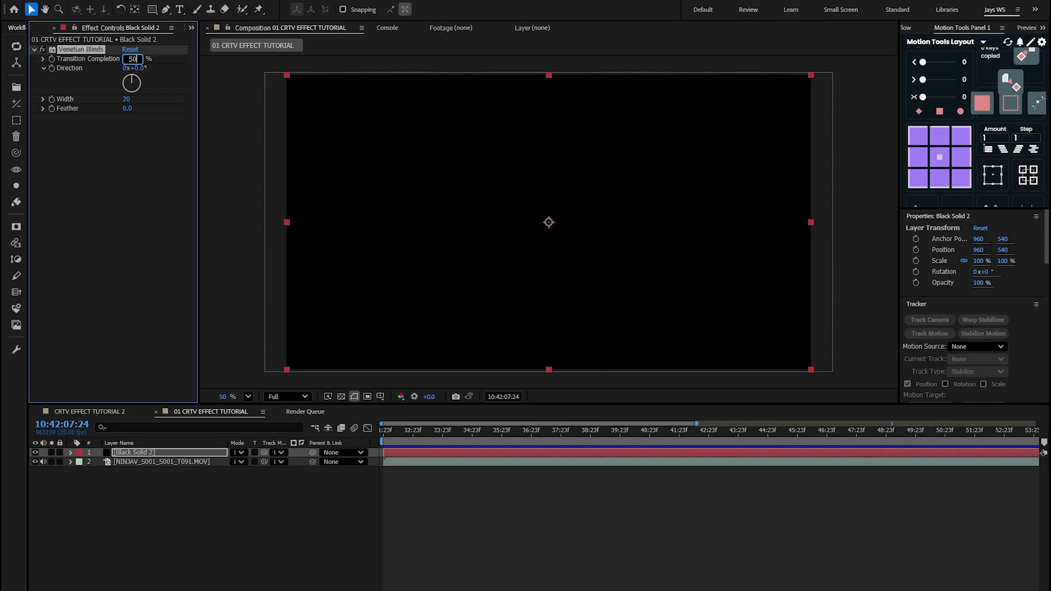
pyautogui.press('Tab')
pyautogui.press('Tab')
pyautogui.press('Tab')
pyautogui.write('6')
pyautogui.press('Return')
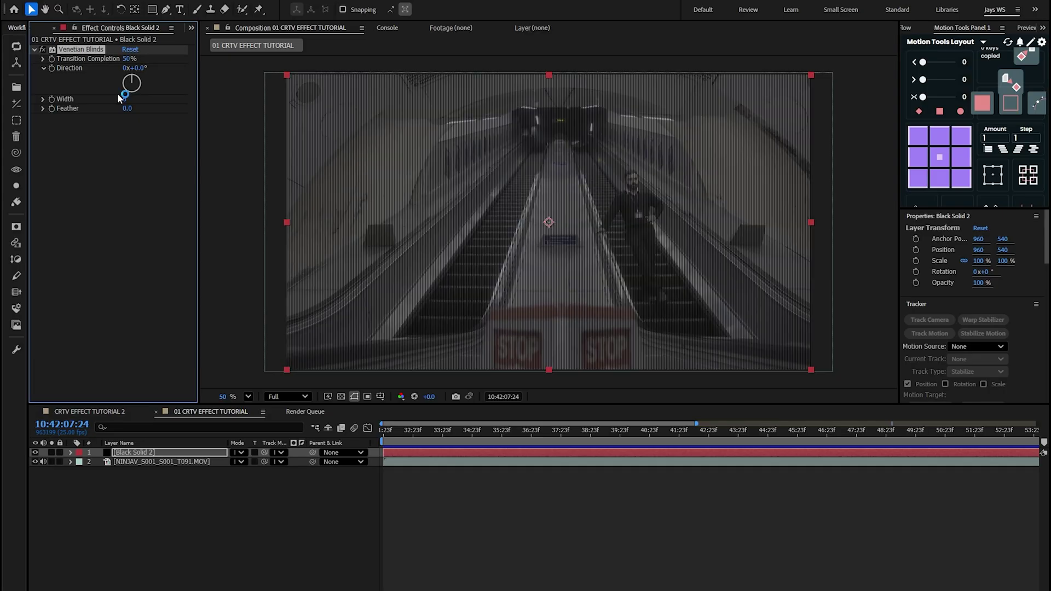
# Step: Duplicate the Venetian Blinds effect and set the copy to 90° direction and width 10
pyautogui.hotkey('ctrl', 'd')
pyautogui.click(140, 136)
pyautogui.write('90')
pyautogui.press('Return')
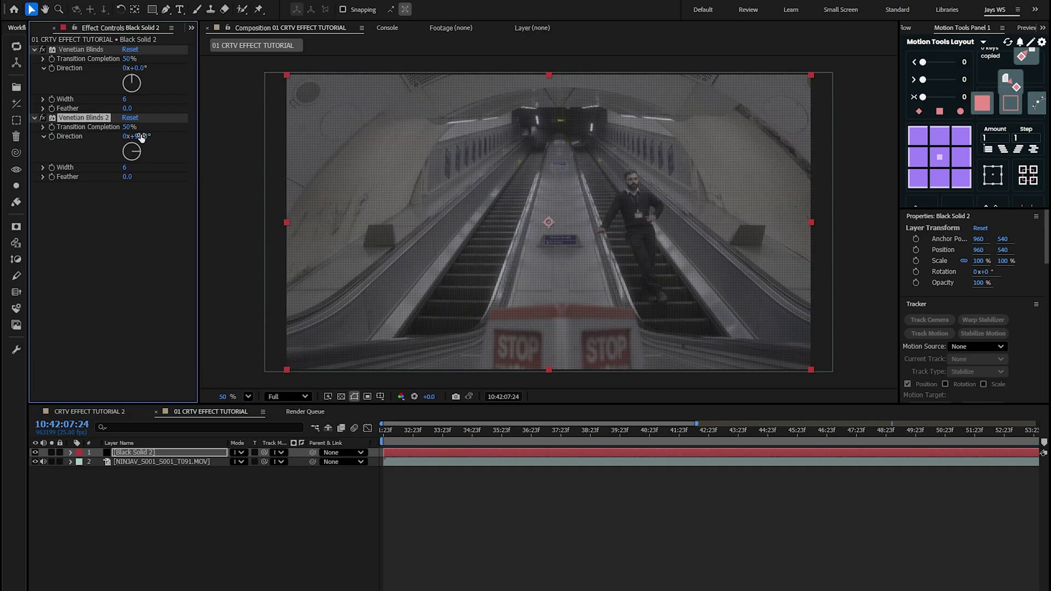
pyautogui.write('10')
pyautogui.press('Return')
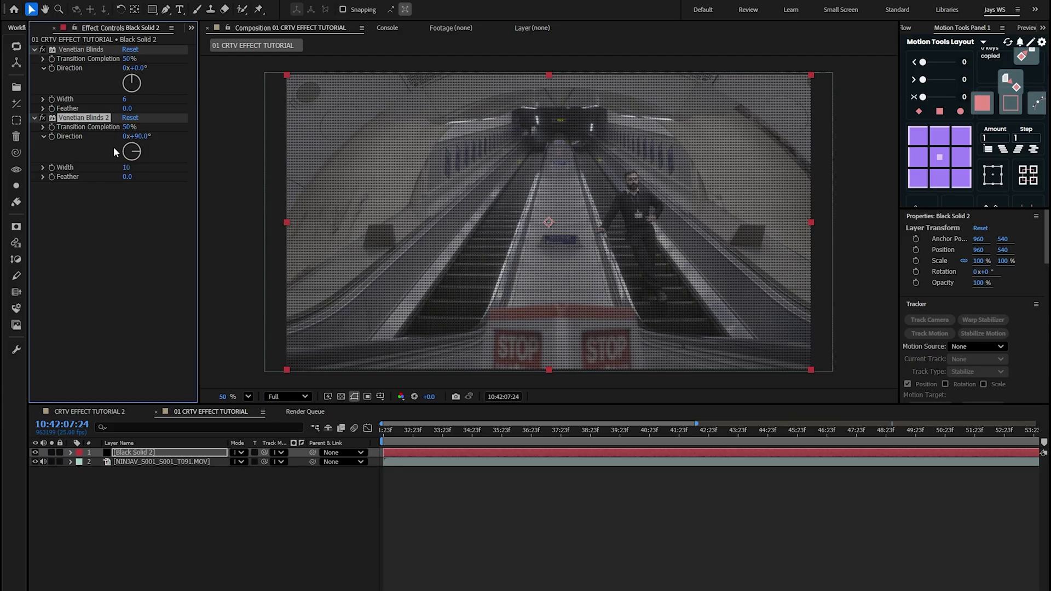
pyautogui.hotkey('ctrl', 'space')
# Step: Apply Gaussian Blur to the black solid with Blurriness 4
pyautogui.write('gau')
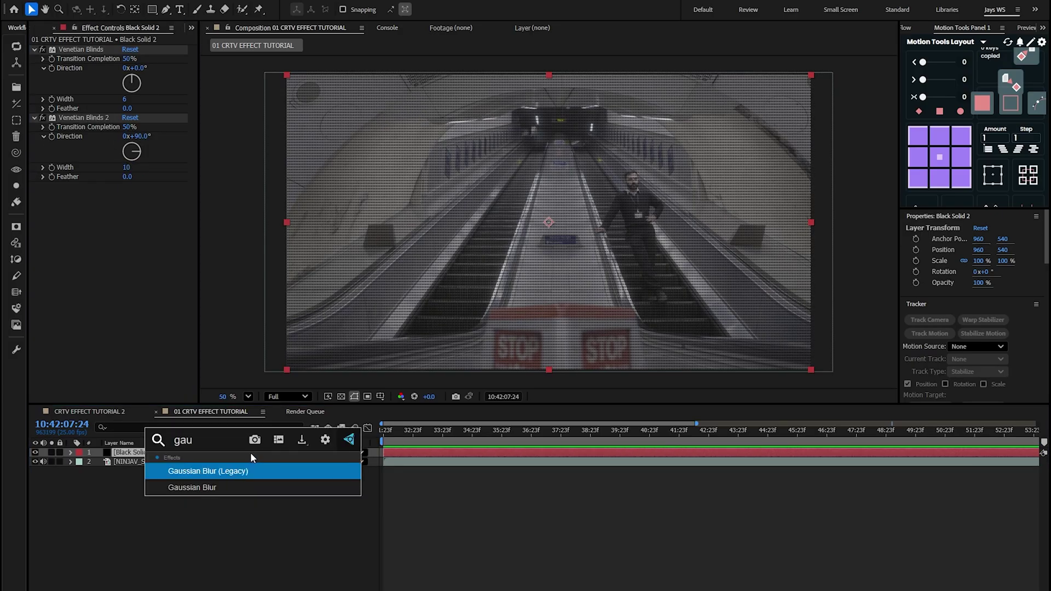
pyautogui.click(225, 492)
pyautogui.click(131, 195)
pyautogui.write('4')
pyautogui.press('Return')
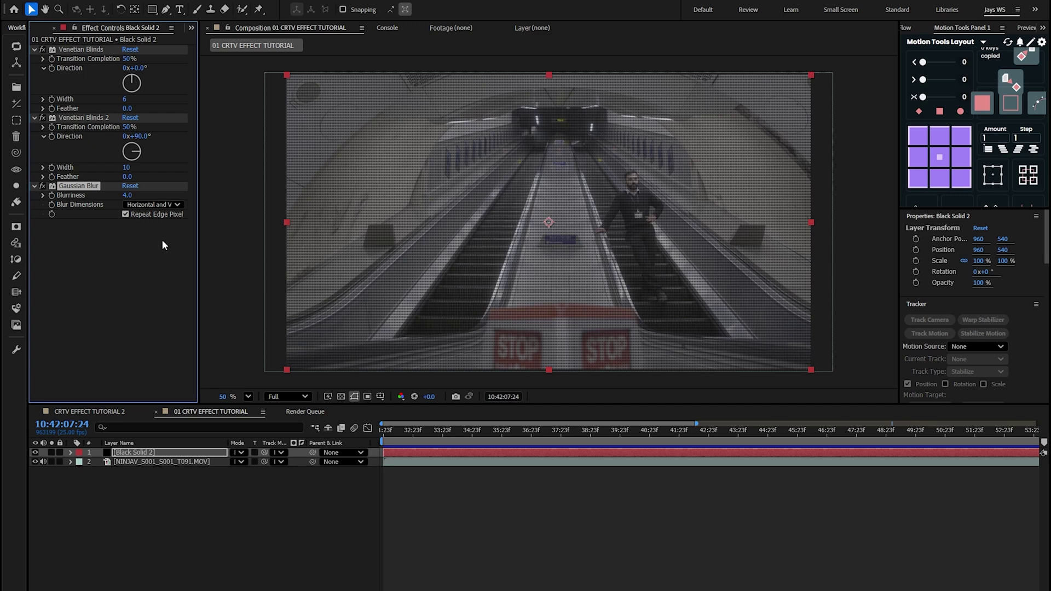
# Step: Move the escalator footage layer above the black solid in the timeline
pyautogui.click(158, 452)
pyautogui.hotkey('ctrl', 'a')
pyautogui.moveTo(159, 452); pyautogui.dragTo(159, 472)
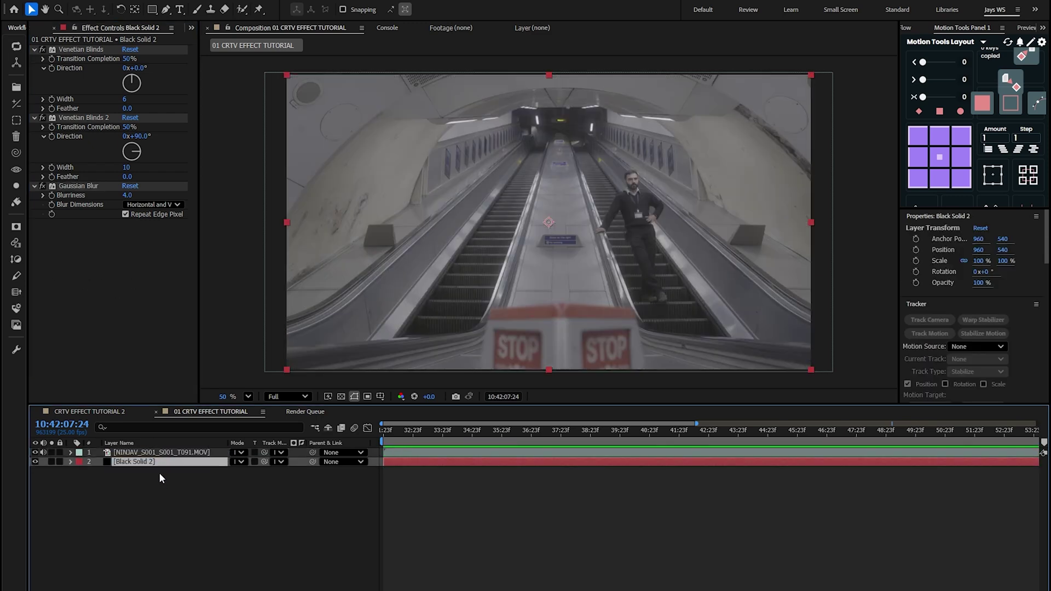
pyautogui.click(146, 502)
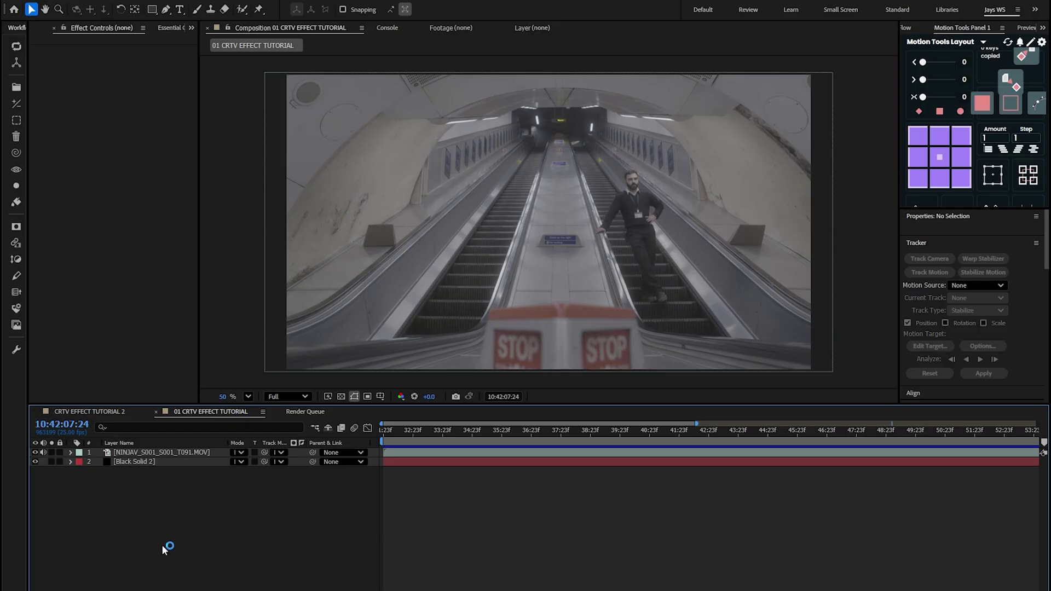
# Step: Apply Set Channels to the escalator footage and duplicate the layer into three copies
pyautogui.click(187, 453)
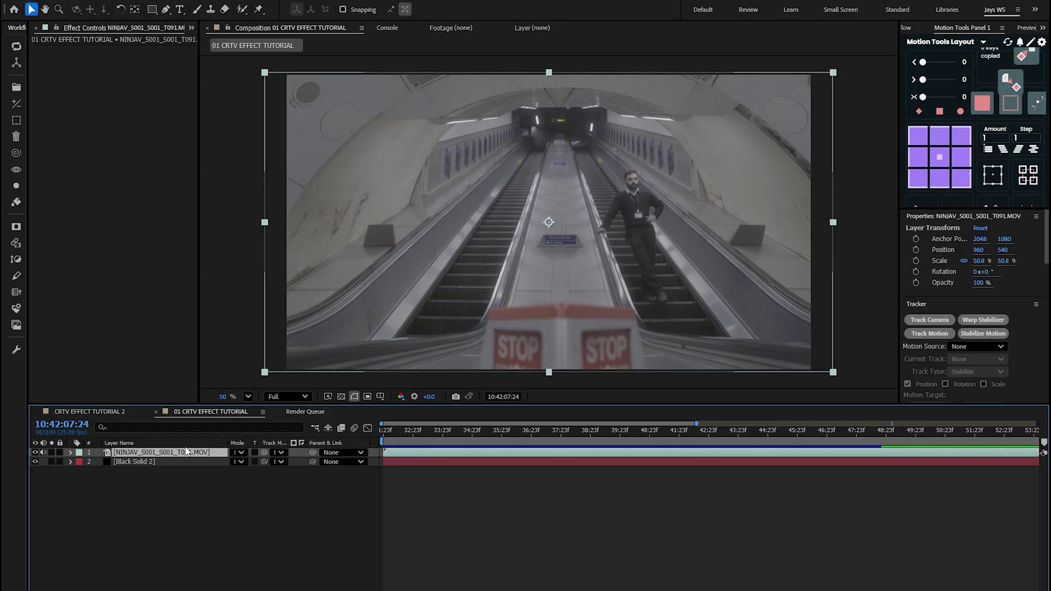
pyautogui.hotkey('ctrl', 'space')
pyautogui.write('set')
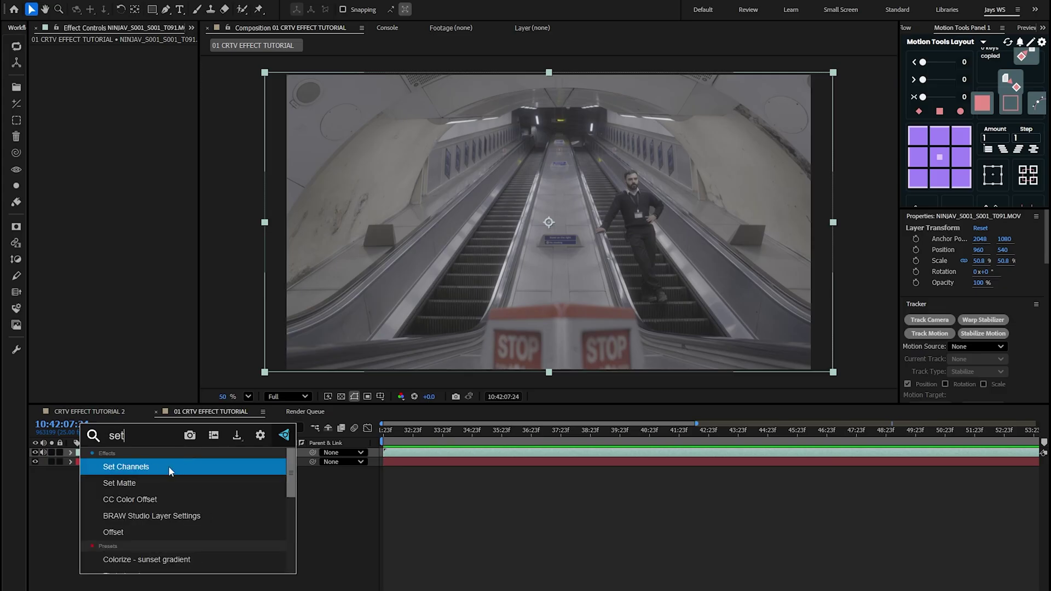
pyautogui.click(169, 466)
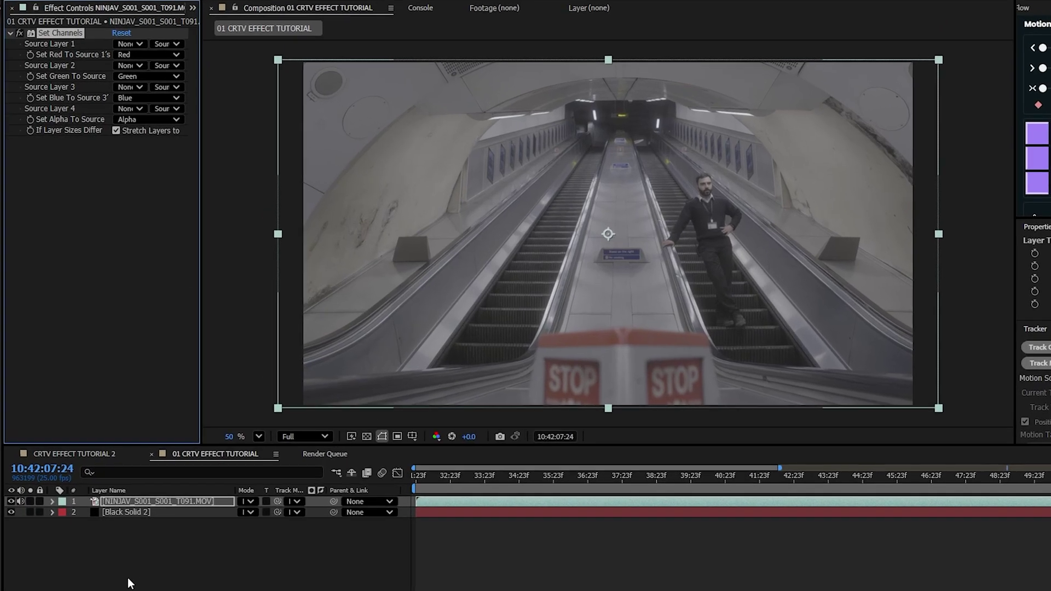
pyautogui.click(172, 503)
pyautogui.hotkey('ctrl', 'd')
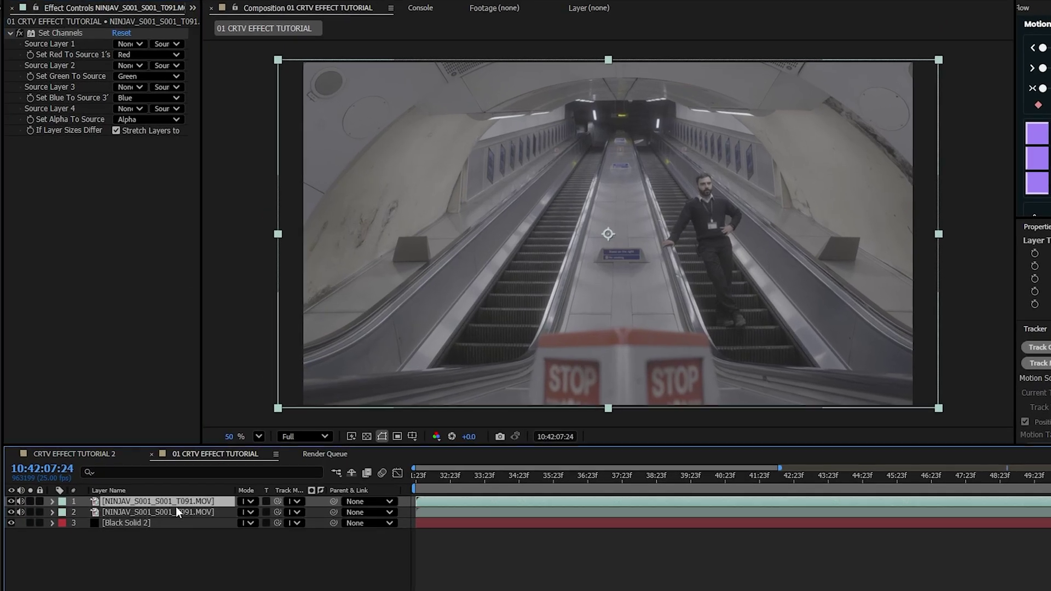
pyautogui.hotkey('ctrl', 'd')
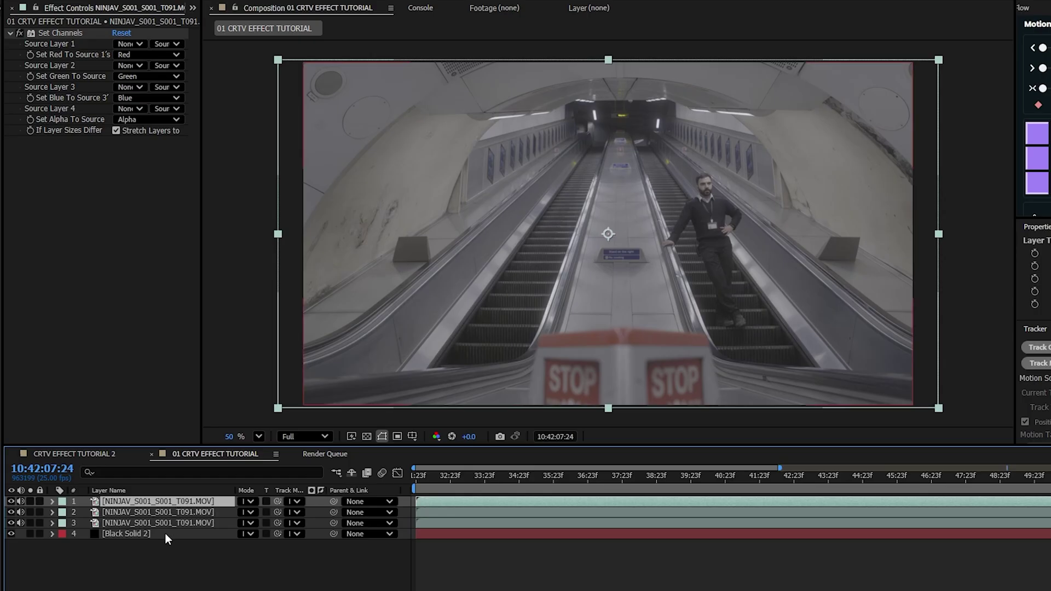
# Step: Set the third copy's green and blue channel sources to Off, keeping only red
pyautogui.click(176, 573)
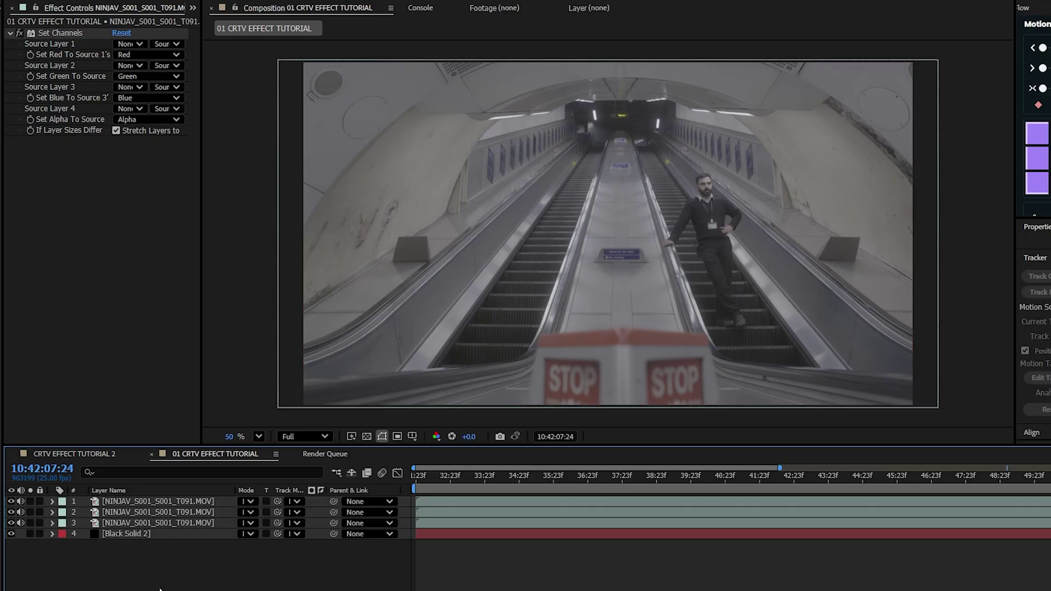
pyautogui.click(177, 524)
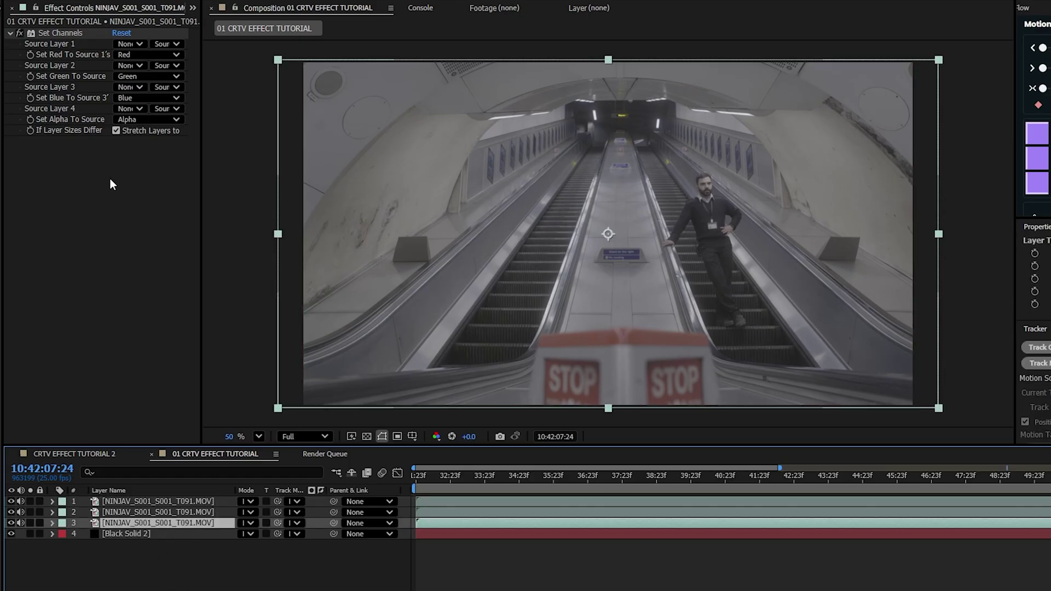
pyautogui.click(169, 77)
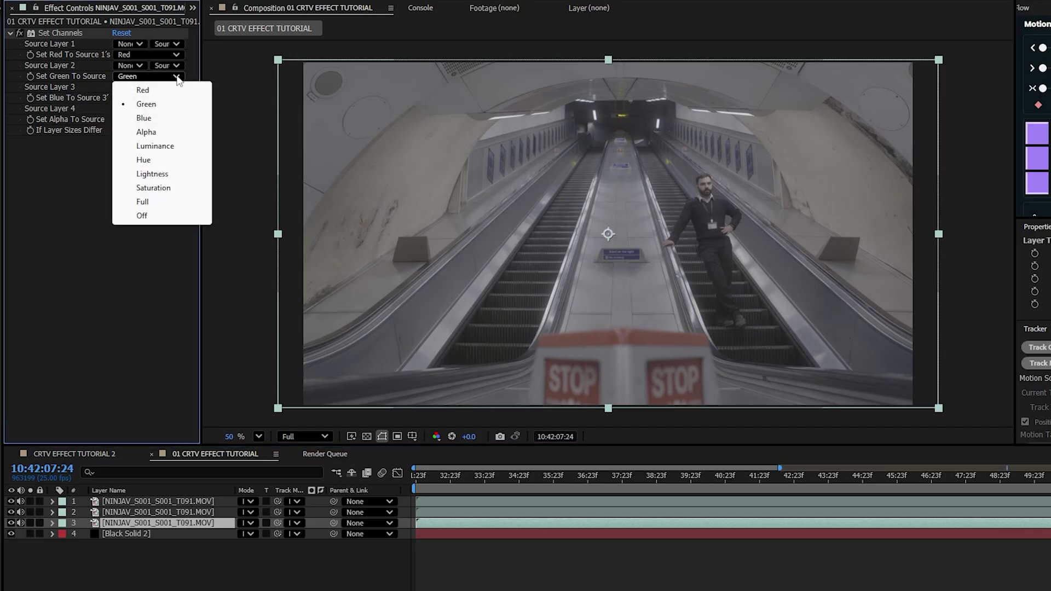
pyautogui.click(143, 215)
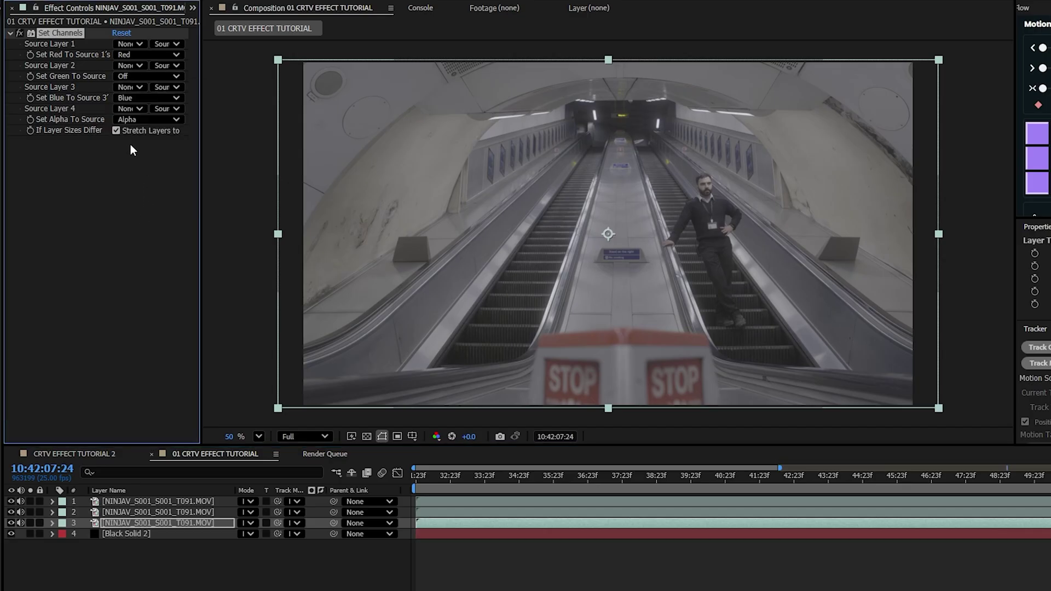
pyautogui.click(180, 98)
pyautogui.click(145, 238)
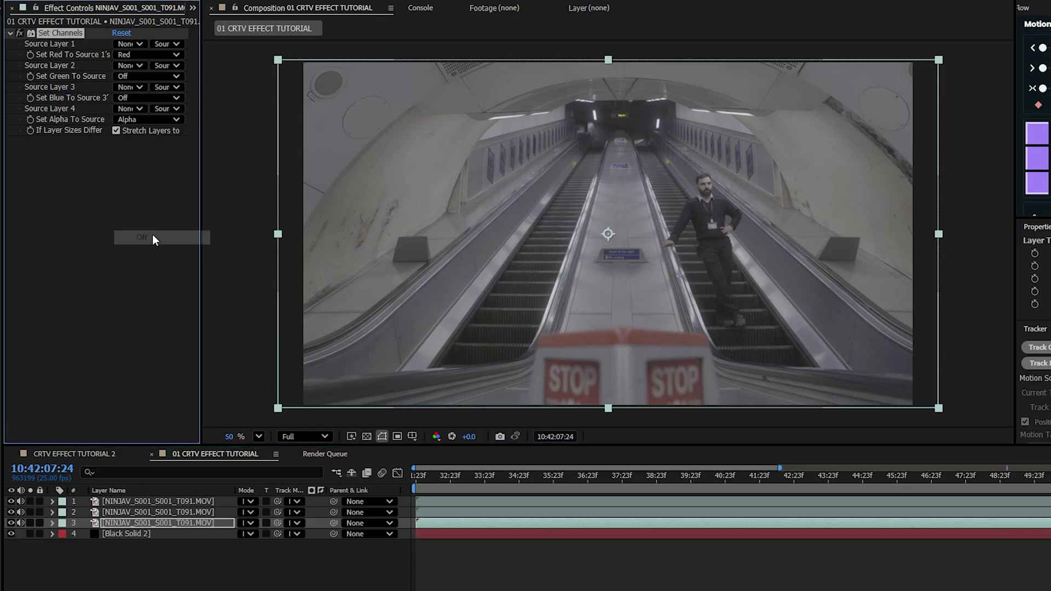
# Step: Set the second copy's red and blue channel sources to Off, keeping only green
pyautogui.click(162, 512)
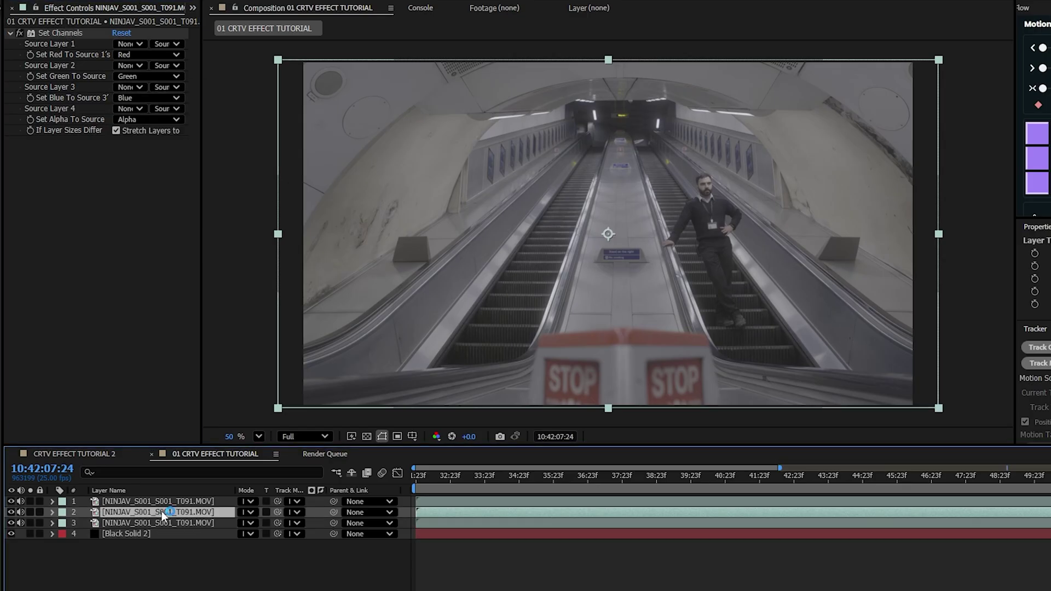
pyautogui.click(172, 55)
pyautogui.click(157, 189)
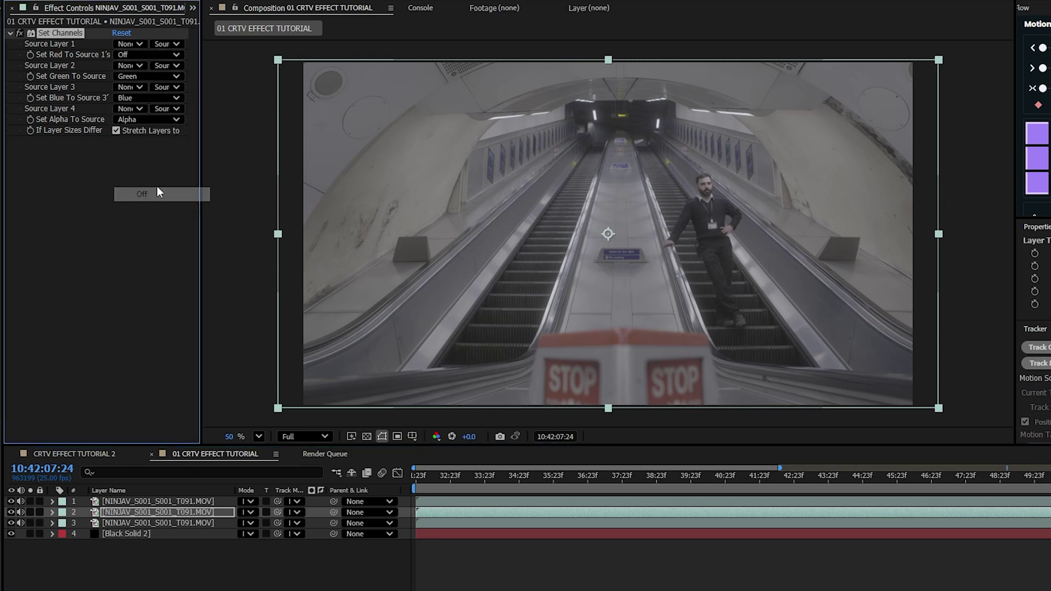
pyautogui.click(163, 98)
pyautogui.click(162, 237)
# Step: Set the top copy's red and green channel sources to Off, keeping only blue
pyautogui.click(198, 501)
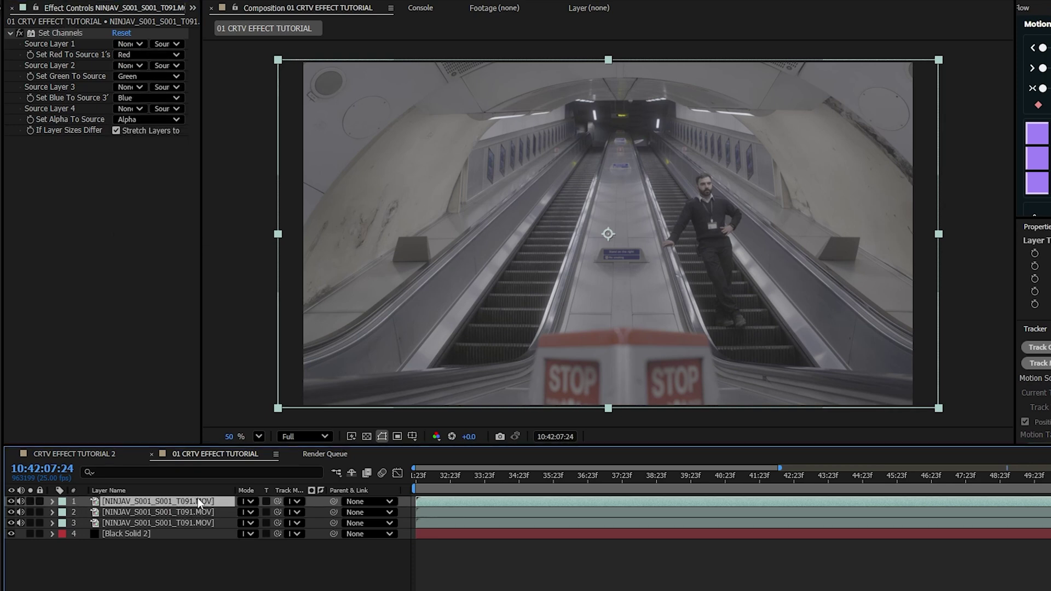
pyautogui.click(172, 54)
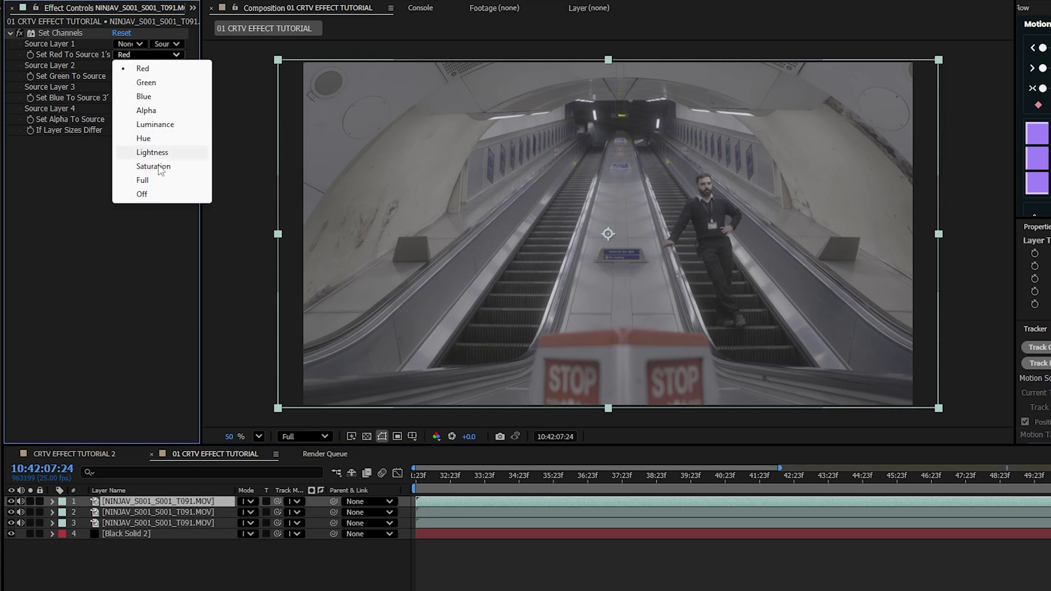
pyautogui.click(157, 193)
pyautogui.click(165, 76)
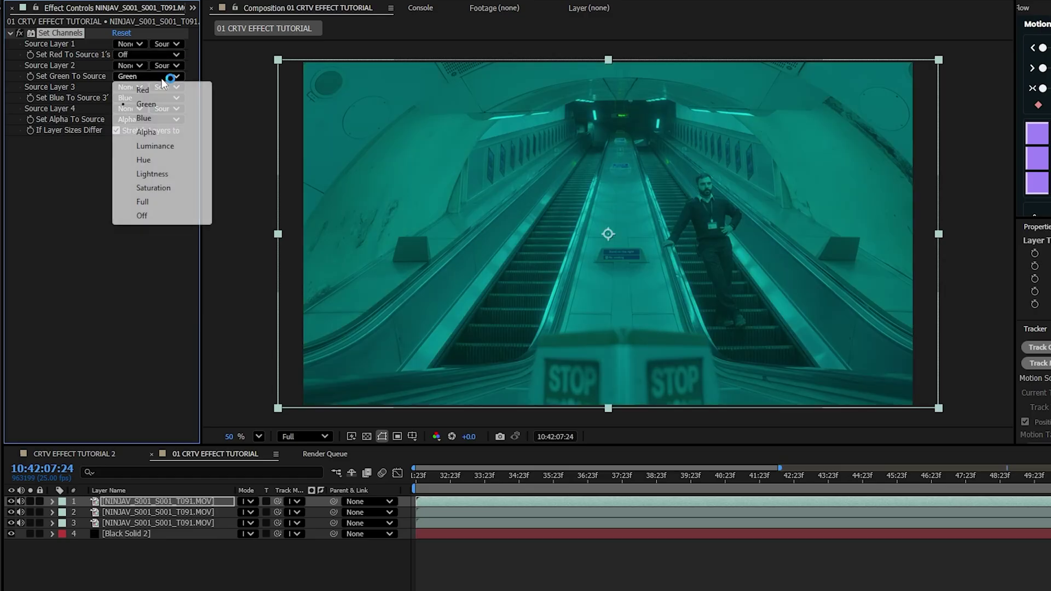
pyautogui.click(159, 217)
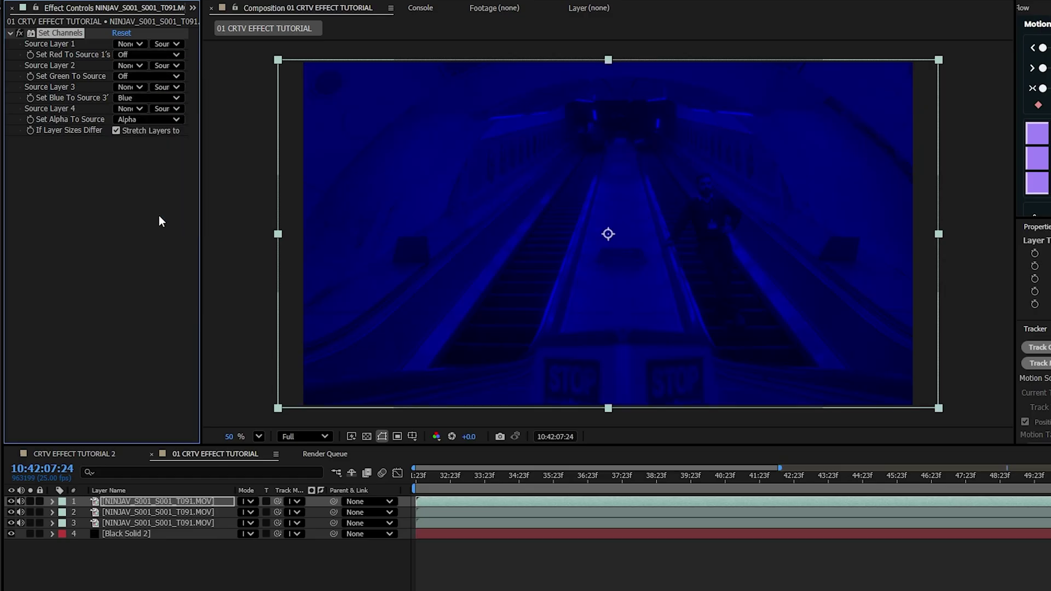
pyautogui.click(154, 580)
# Step: Set the escalator copies' blending mode to Add
pyautogui.click(251, 523)
pyautogui.click(251, 512)
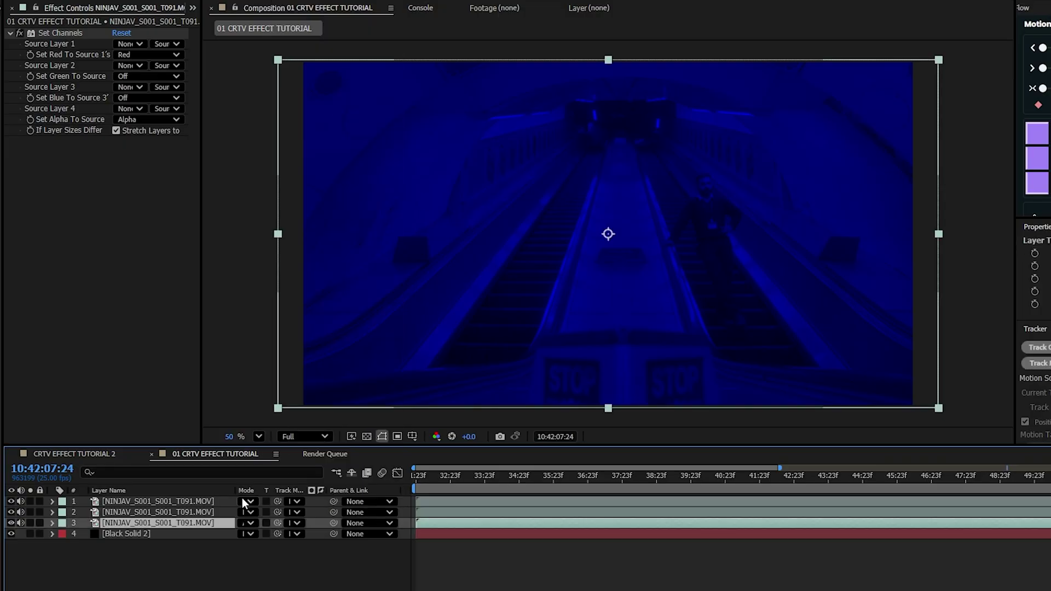
pyautogui.click(251, 512)
pyautogui.click(252, 505)
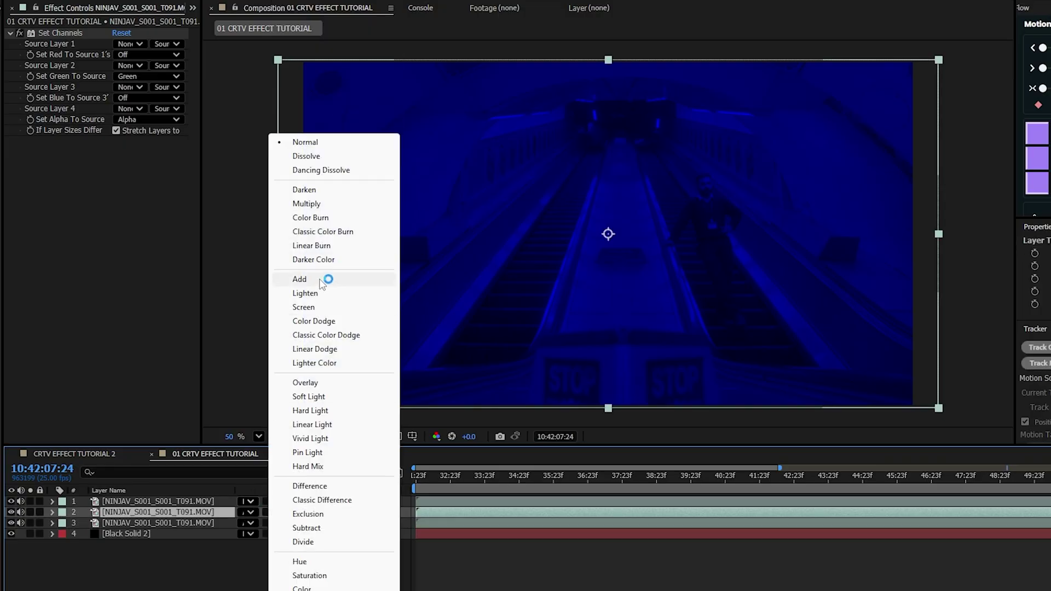
pyautogui.click(327, 279)
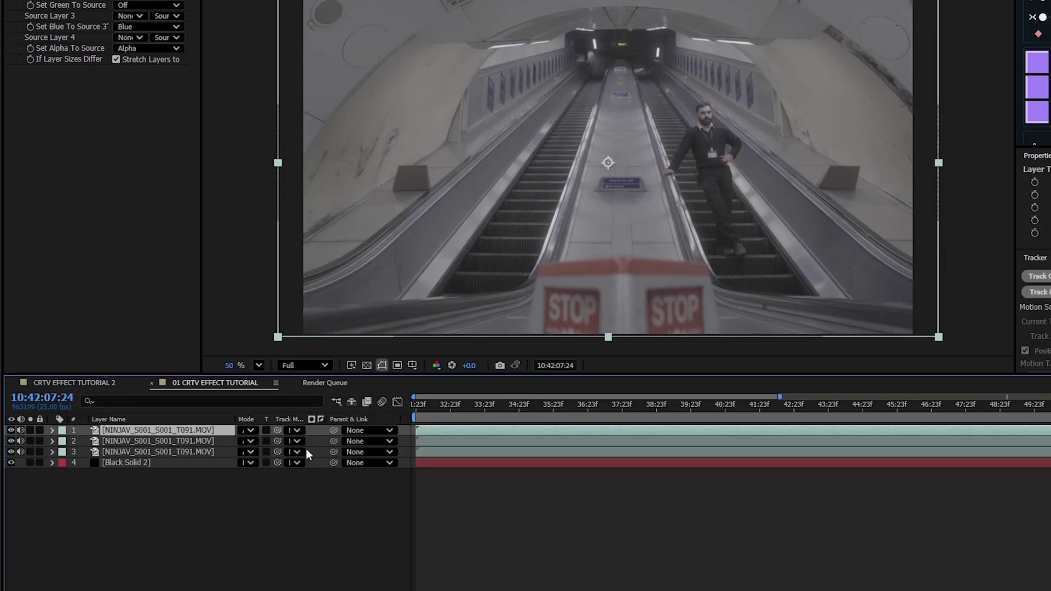
# Step: Set each footage copy's track matte to Black Solid 2
pyautogui.click(295, 534)
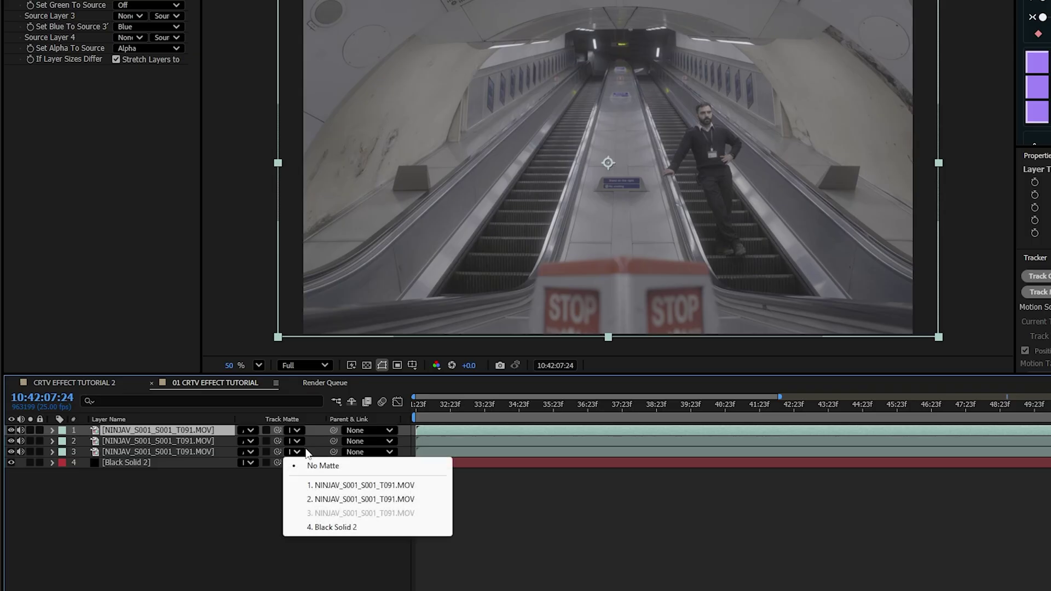
pyautogui.click(326, 528)
pyautogui.click(296, 440)
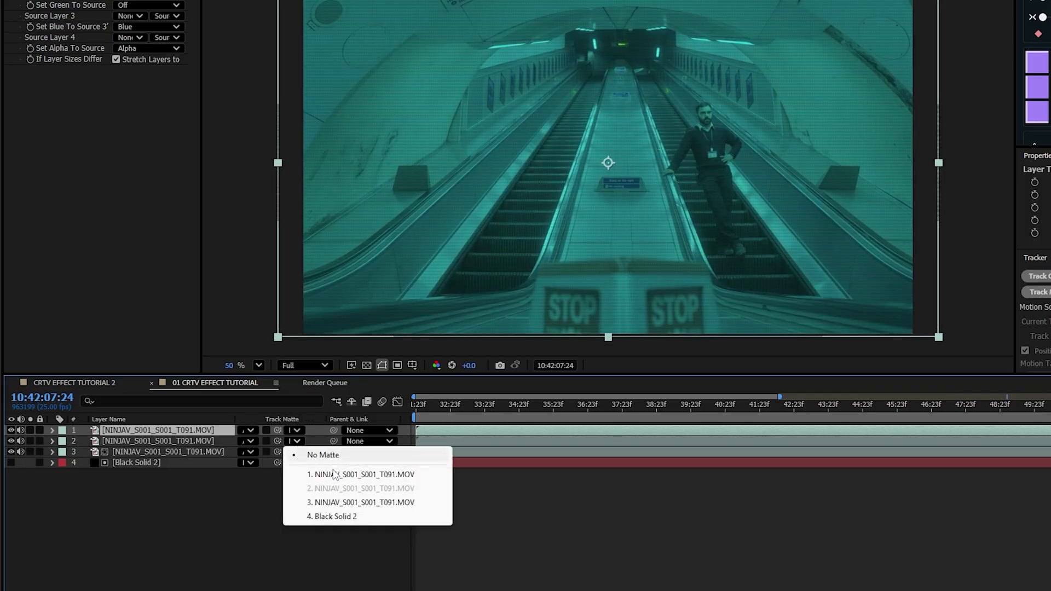
pyautogui.click(335, 475)
pyautogui.click(296, 431)
pyautogui.click(326, 506)
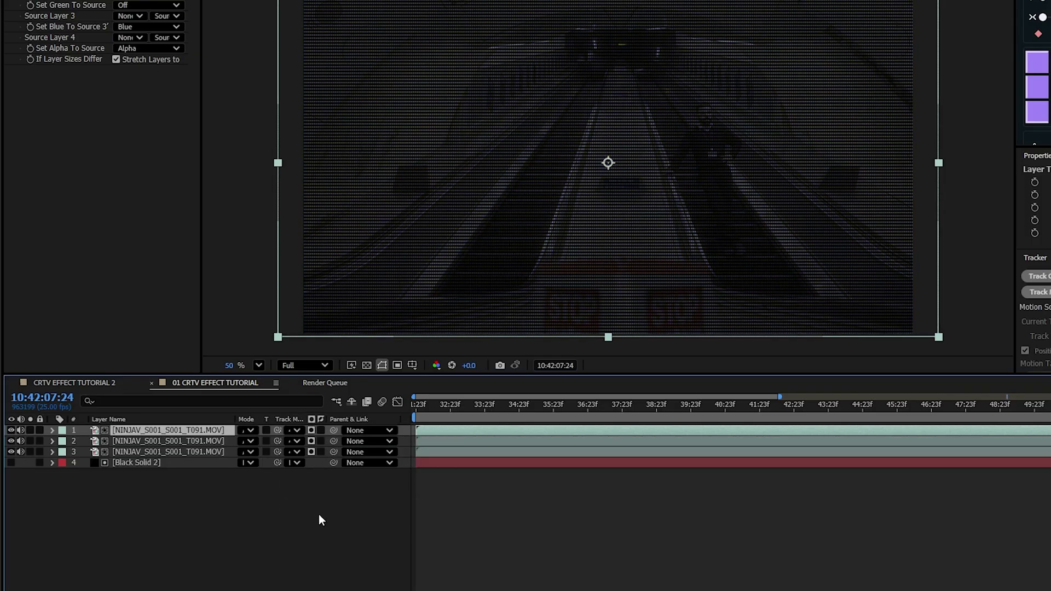
# Step: Add a new adjustment layer and apply Quick Chromatic Aberration 3 to it
pyautogui.rightClick(183, 508)
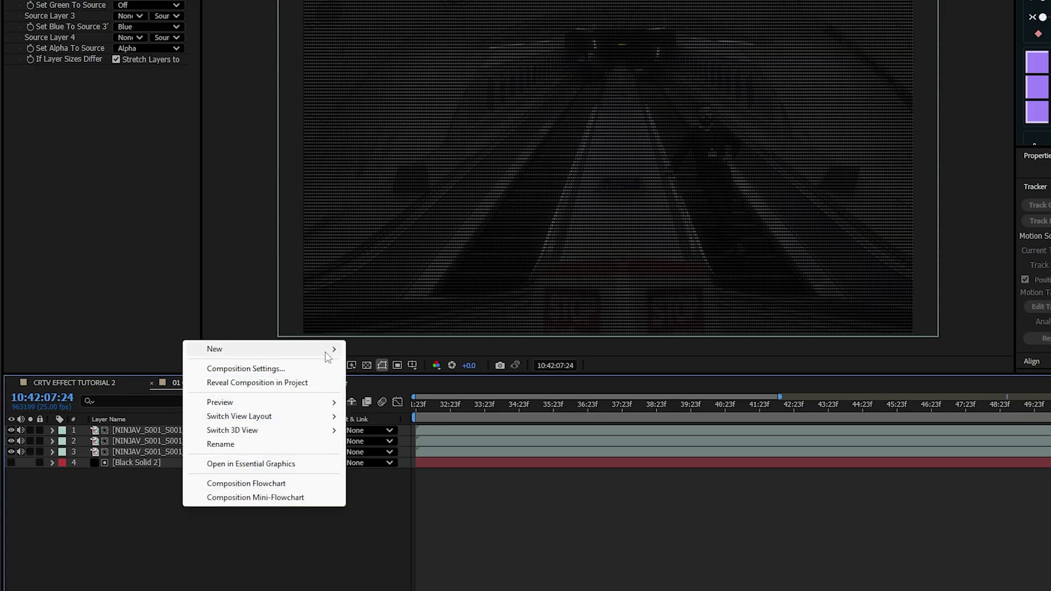
pyautogui.moveTo(327, 356)
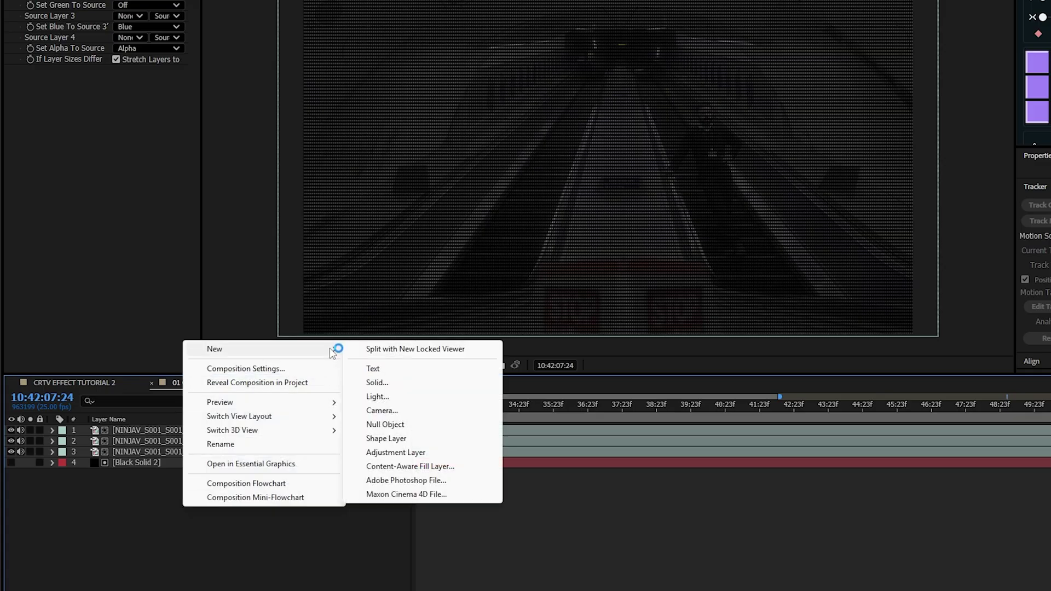
pyautogui.click(404, 453)
pyautogui.hotkey('ctrl', 'space')
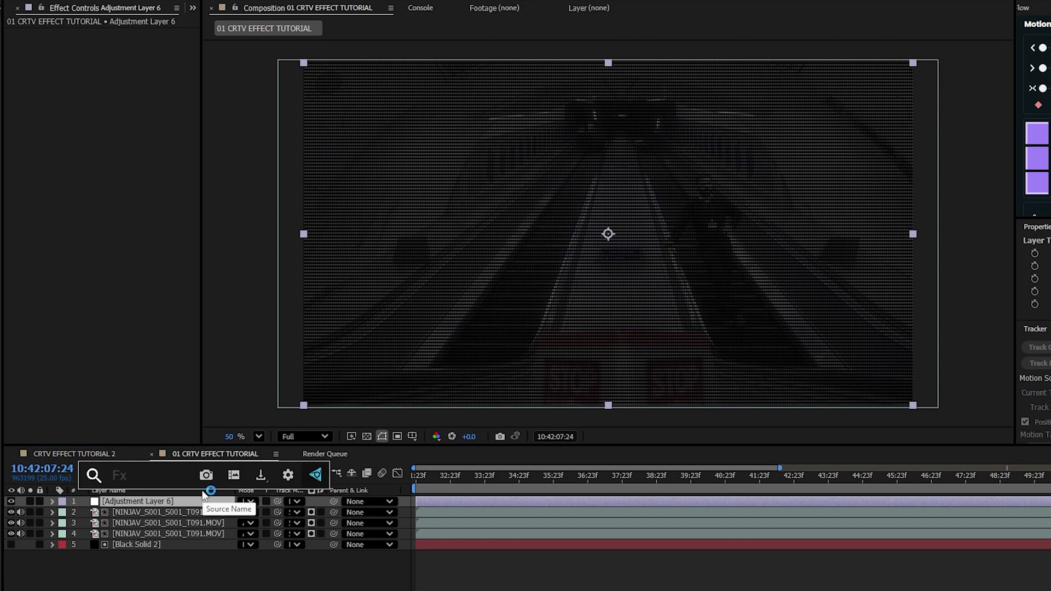
pyautogui.write('abe')
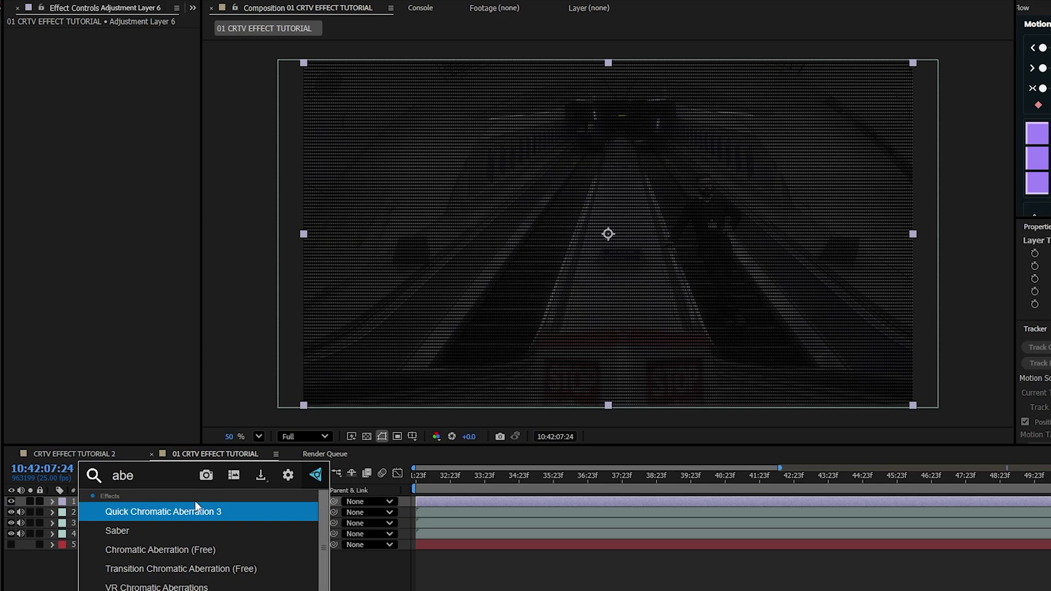
pyautogui.click(191, 511)
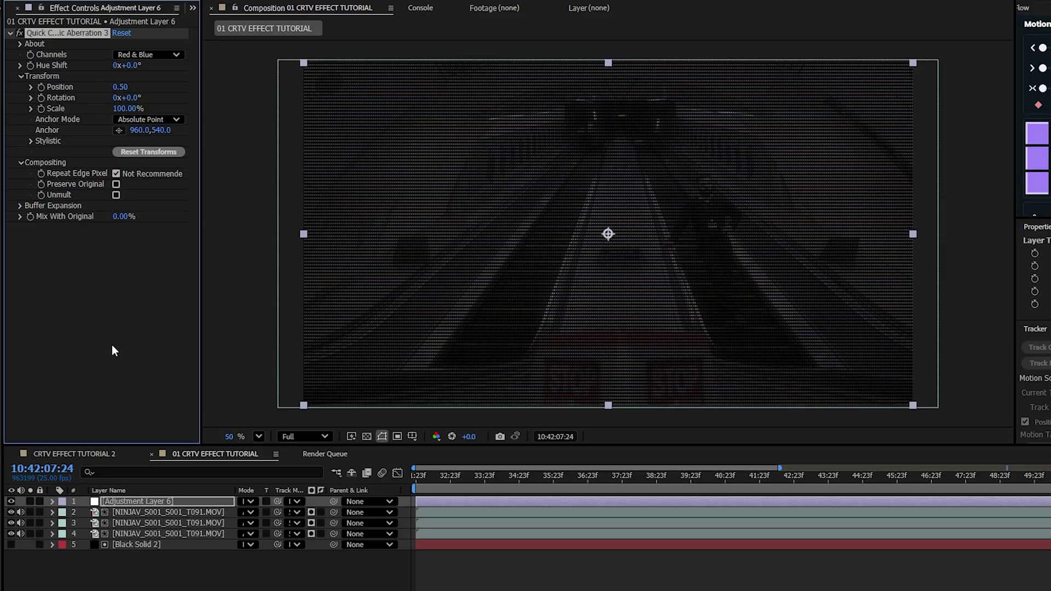
# Step: Set the chromatic aberration Hue Shift to 18° and Position to 4
pyautogui.click(132, 65)
pyautogui.press('Tab')
pyautogui.write('4')
pyautogui.press('Return')
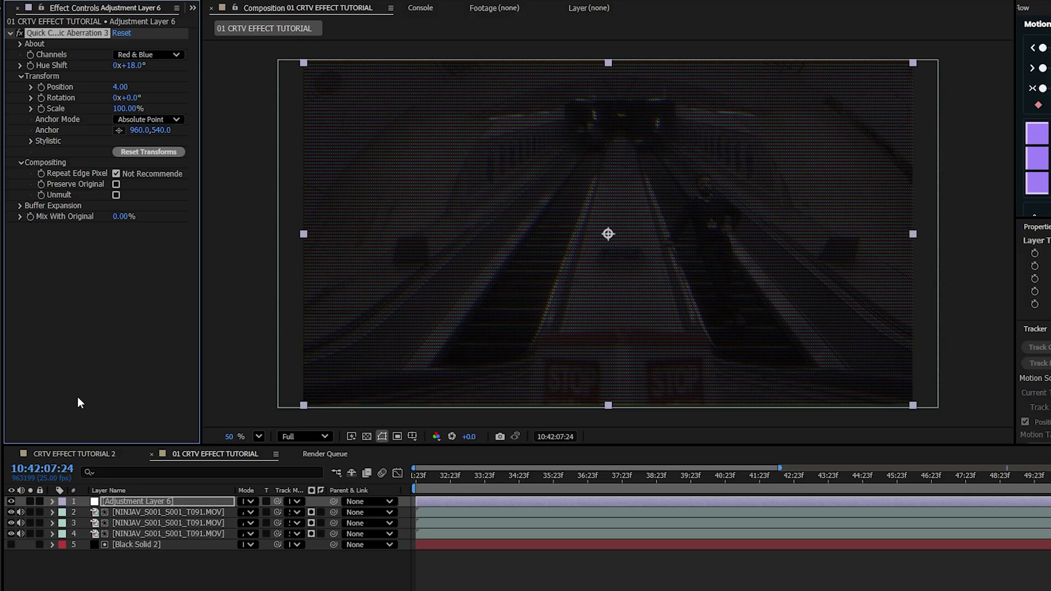
pyautogui.click(183, 502)
pyautogui.hotkey('ctrl', 'space')
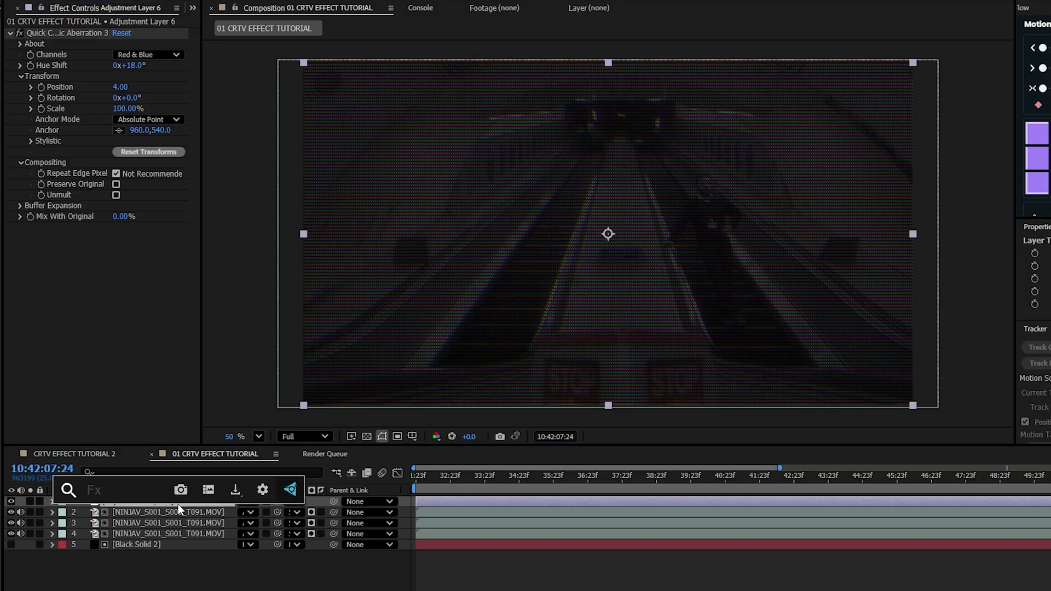
# Step: Apply Levels to the adjustment layer with Input White 70
pyautogui.write('lev')
pyautogui.click(148, 527)
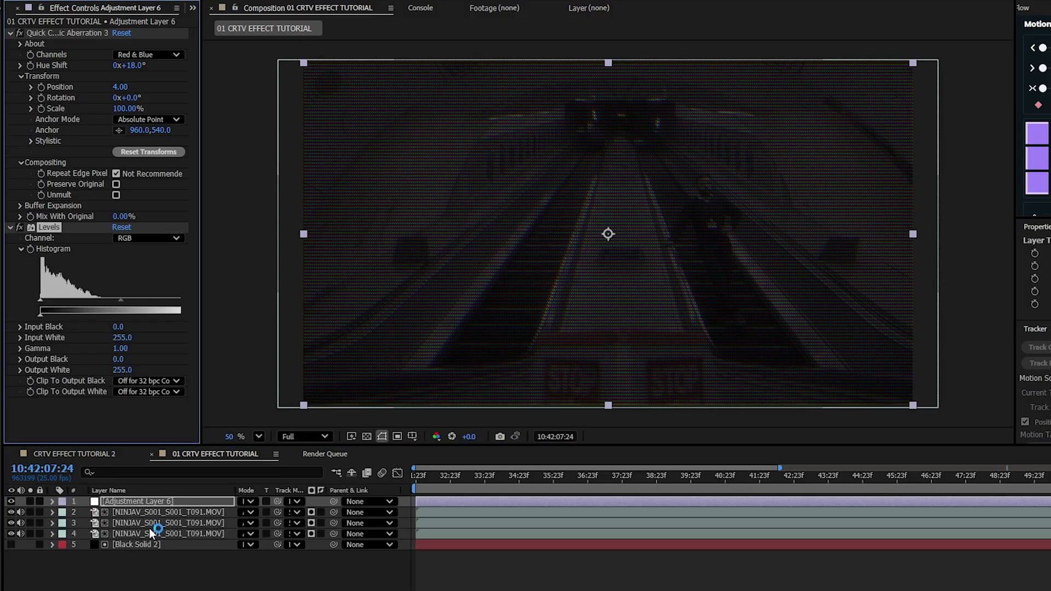
pyautogui.click(10, 33)
pyautogui.click(123, 155)
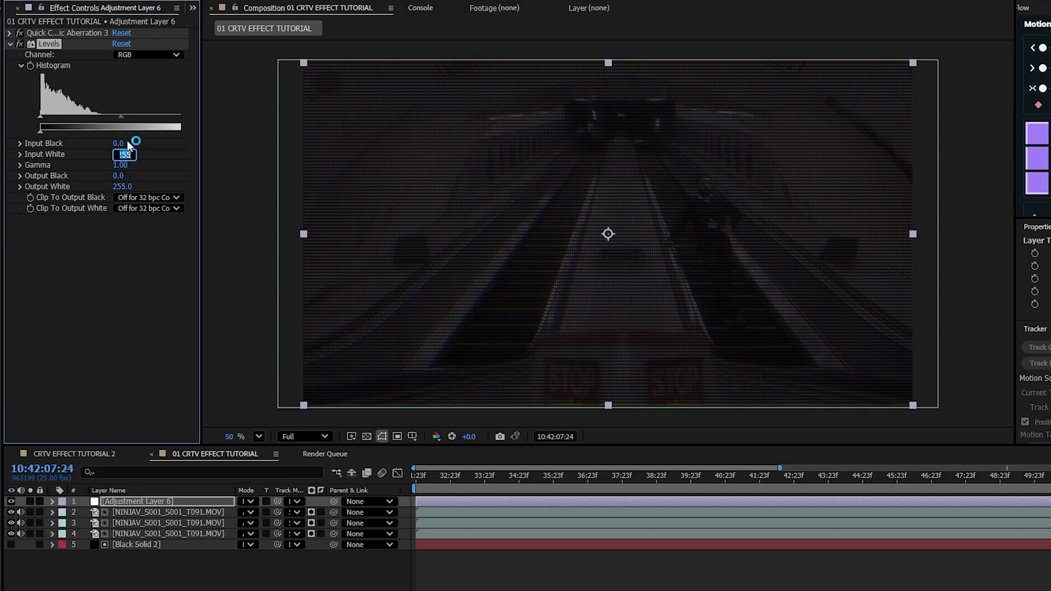
pyautogui.write('70')
pyautogui.press('Return')
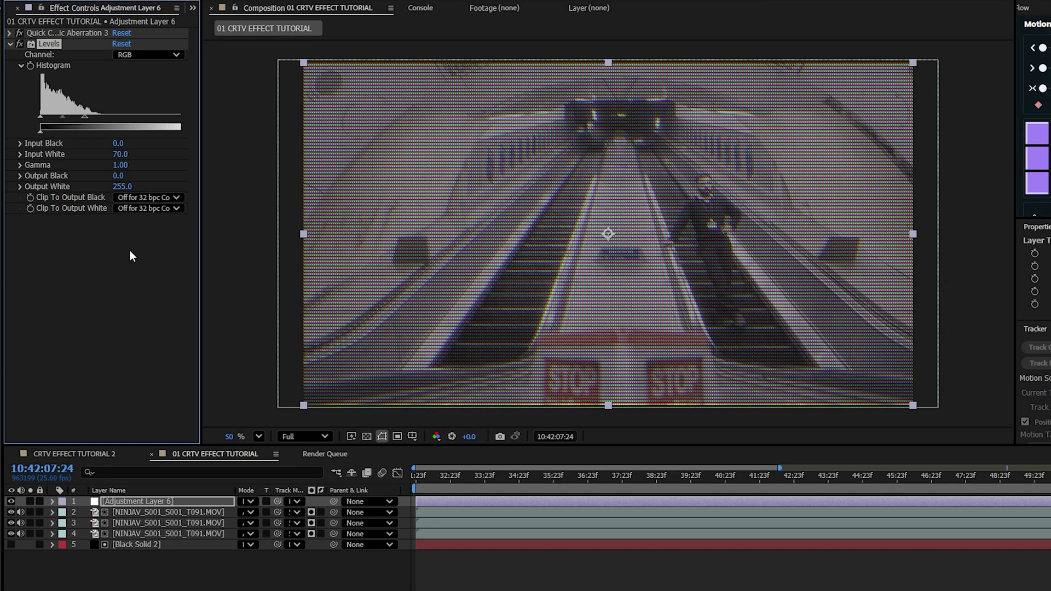
# Step: Add Curves and shape an S-curve for extra contrast
pyautogui.hotkey('ctrl', 'space')
pyautogui.write('curv')
pyautogui.click(211, 521)
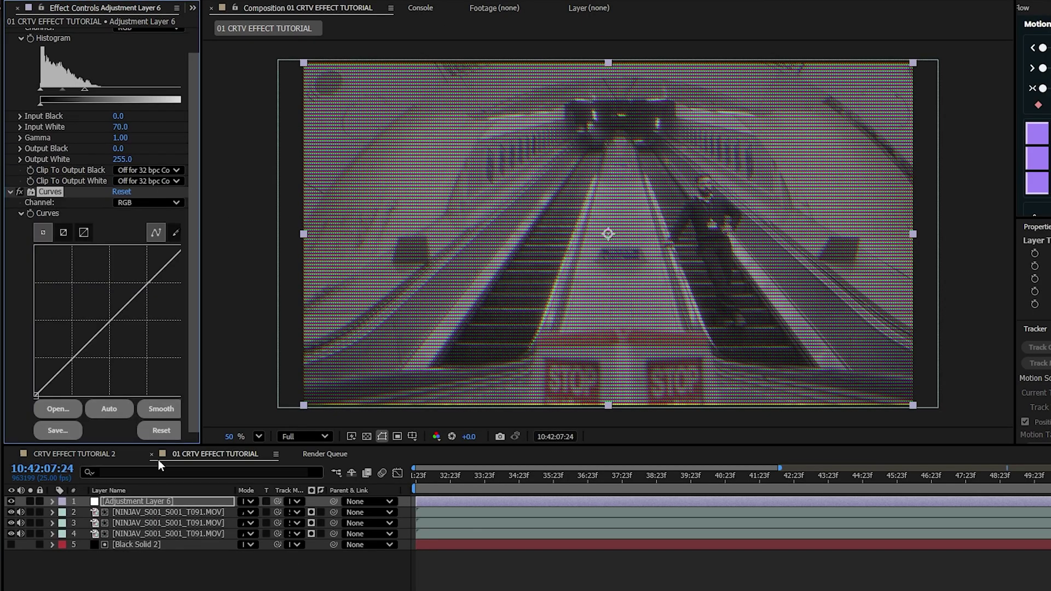
pyautogui.moveTo(73, 218); pyautogui.dragTo(80, 229)
pyautogui.moveTo(147, 147)
pyautogui.mouseDown()
pyautogui.moveTo(157, 180)
pyautogui.moveTo(131, 143)
pyautogui.mouseUp()
pyautogui.click(163, 501)
# Step: Apply Optics Compensation with a 47.7 field of view for a curved-screen bulge
pyautogui.hotkey('ctrl', 'space')
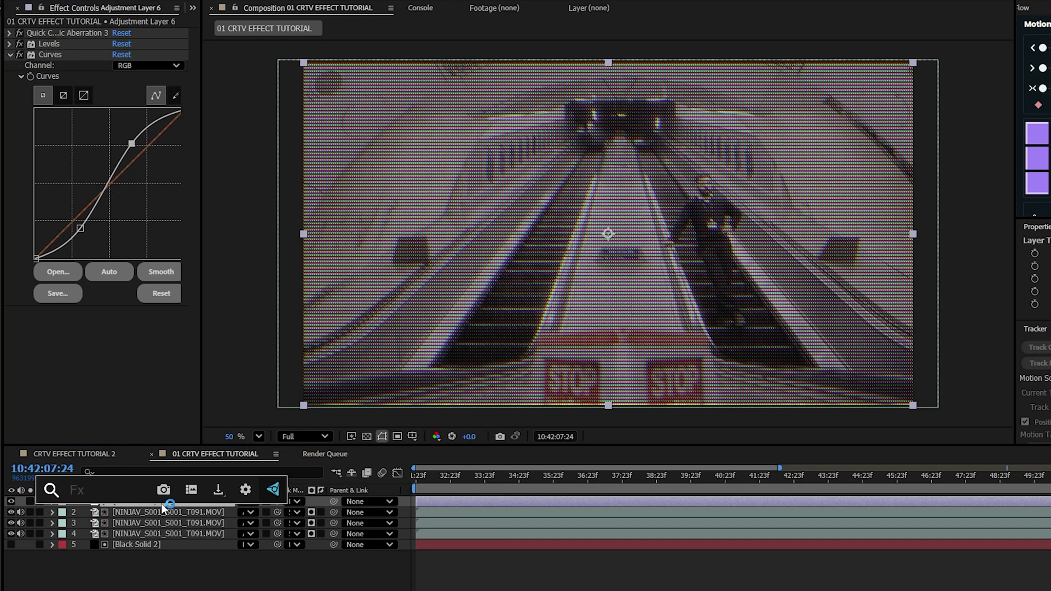
pyautogui.write('opti')
pyautogui.click(131, 566)
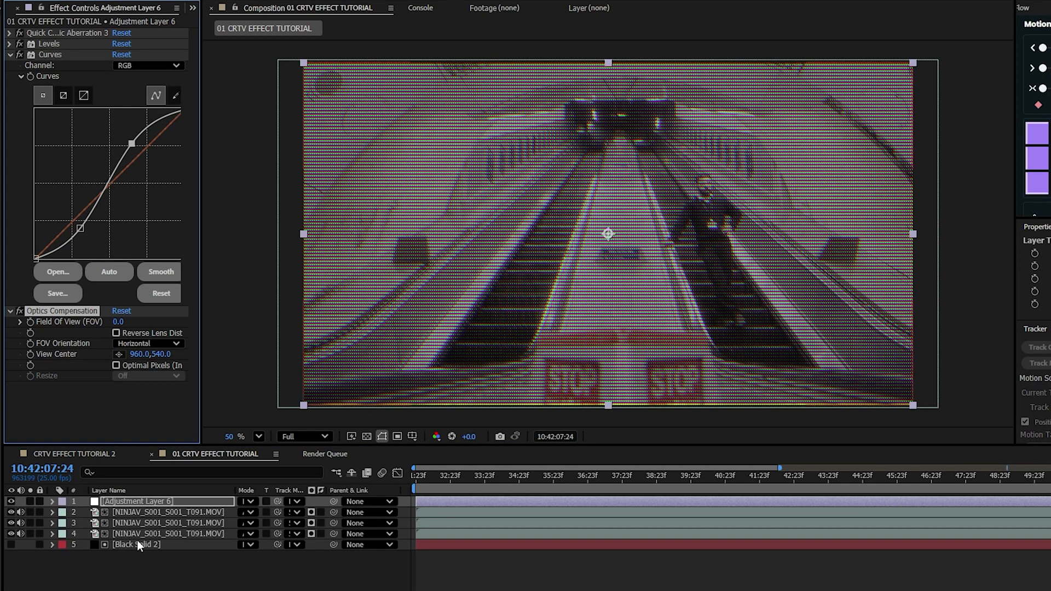
pyautogui.click(11, 57)
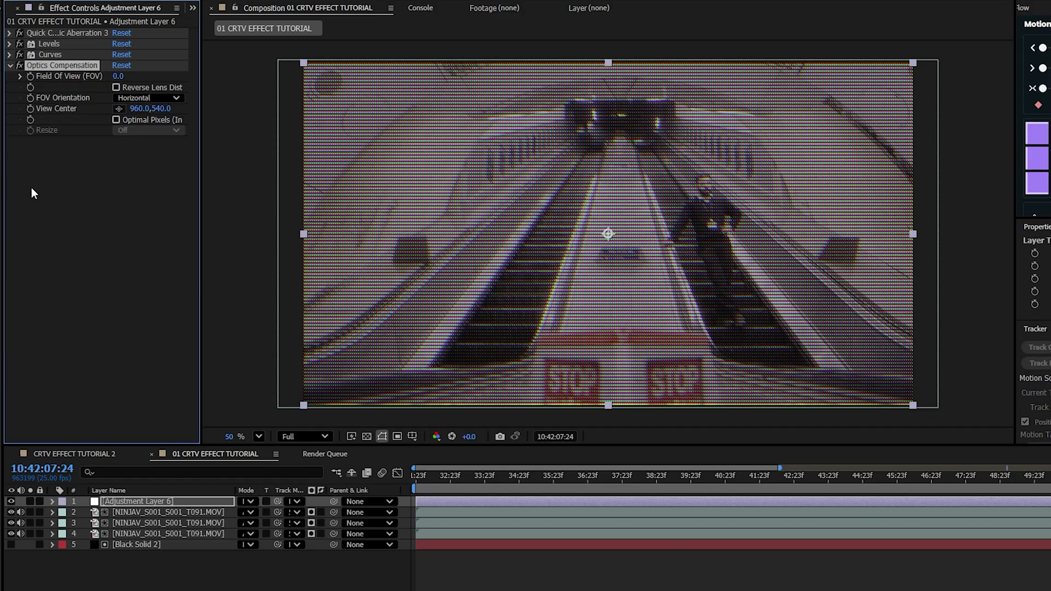
pyautogui.click(20, 76)
pyautogui.click(39, 100)
pyautogui.moveTo(37, 99); pyautogui.dragTo(109, 99)
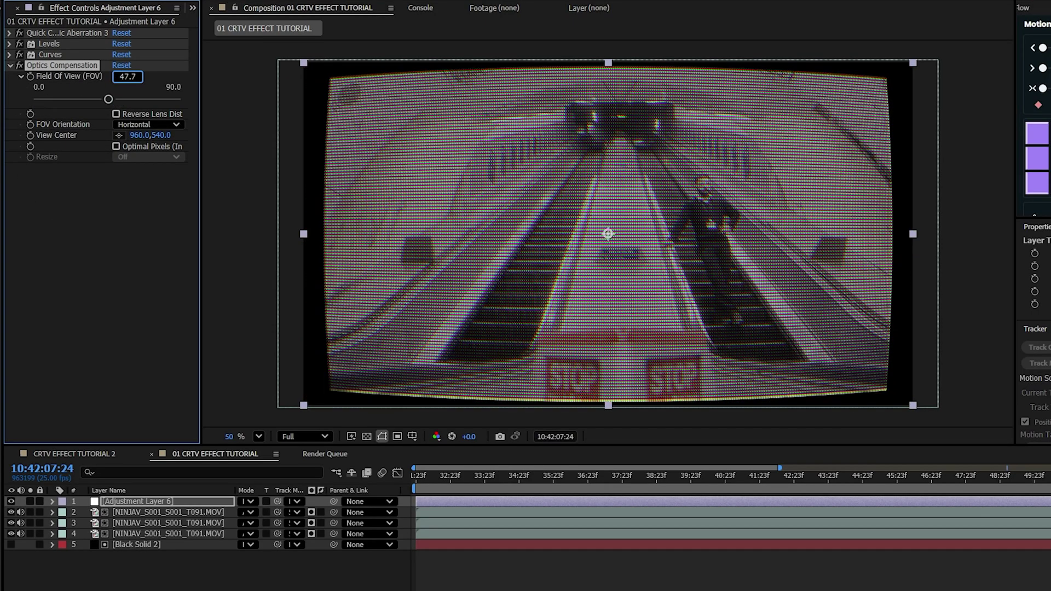
pyautogui.press('Return')
# Step: Add a Transform effect and scale the picture to 112.1% to fill the frame
pyautogui.hotkey('ctrl', 'space')
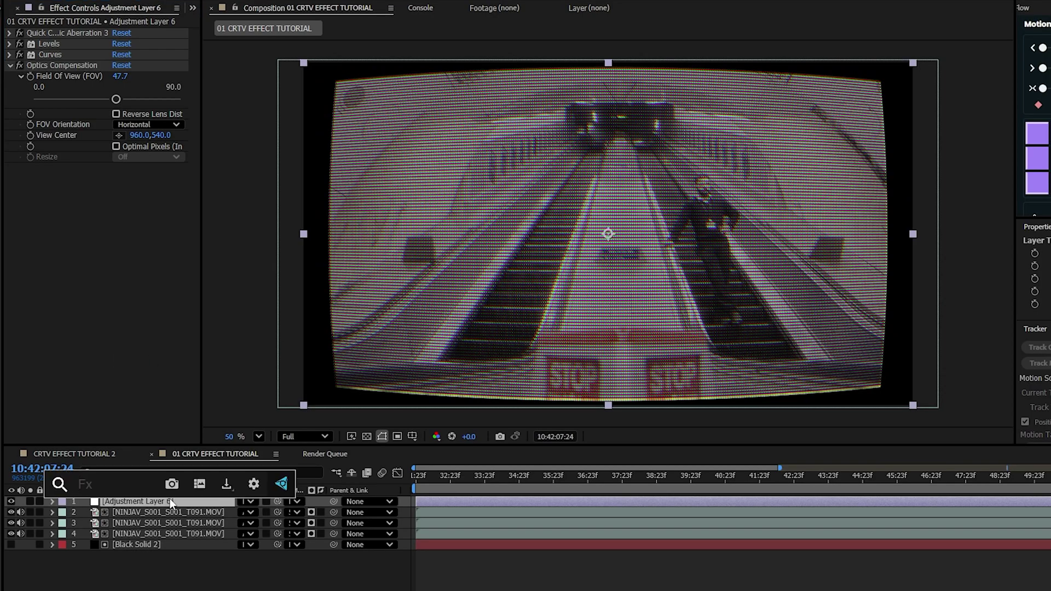
pyautogui.write('transi')
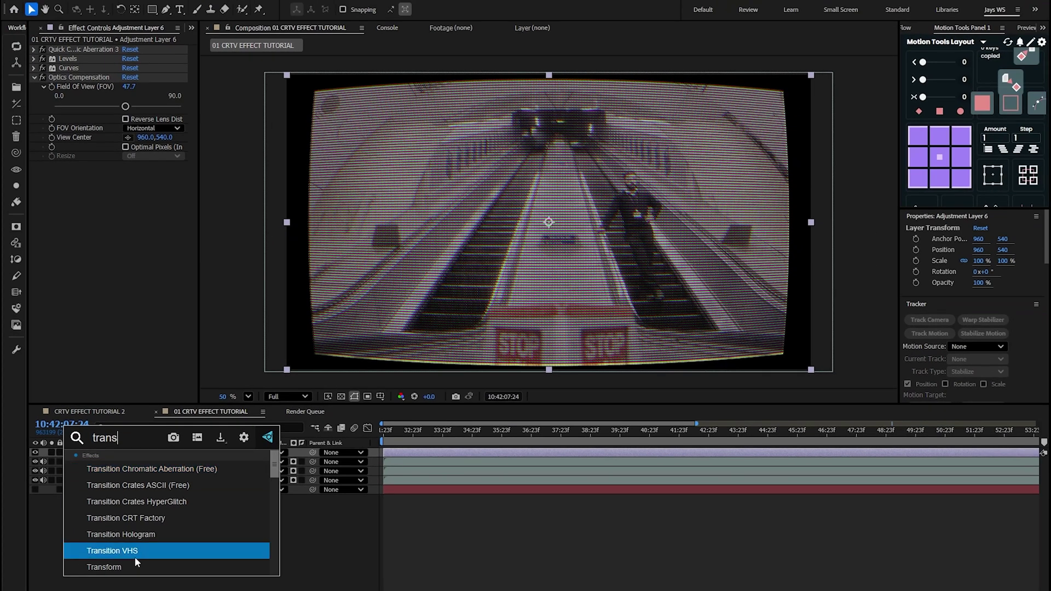
pyautogui.click(135, 558)
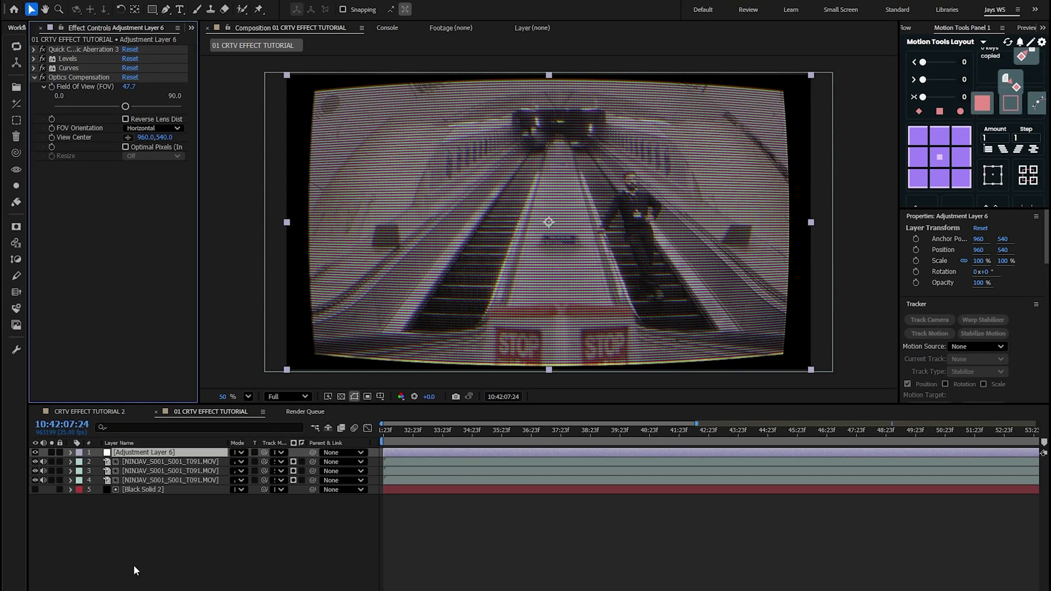
pyautogui.click(43, 202)
pyautogui.moveTo(151, 224); pyautogui.dragTo(148, 206)
# Step: Create Adjustment Layer 7 and place it below Adjustment Layer 6
pyautogui.rightClick(165, 539)
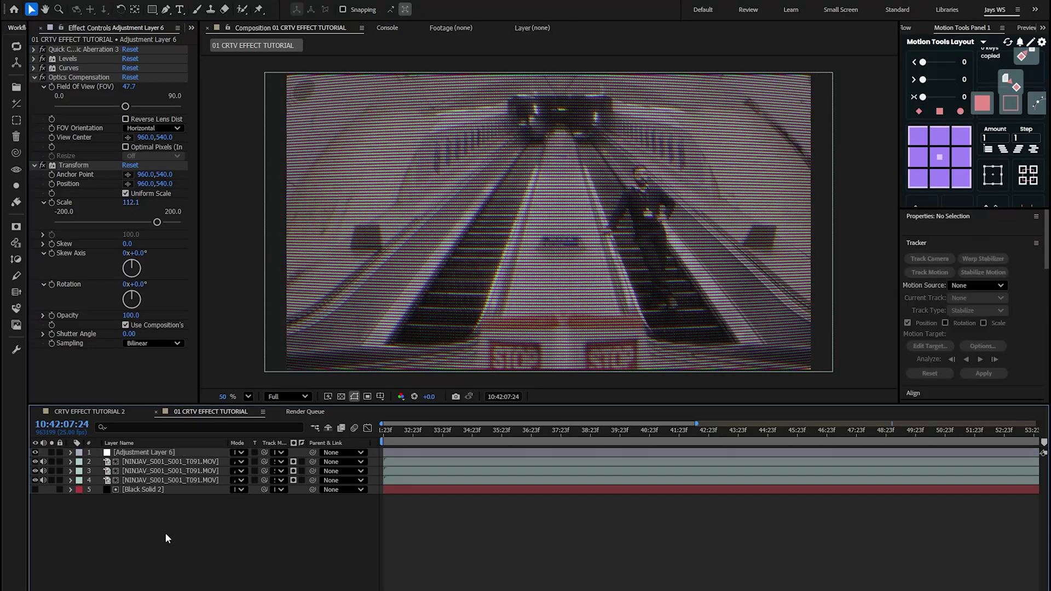
pyautogui.moveTo(248, 402)
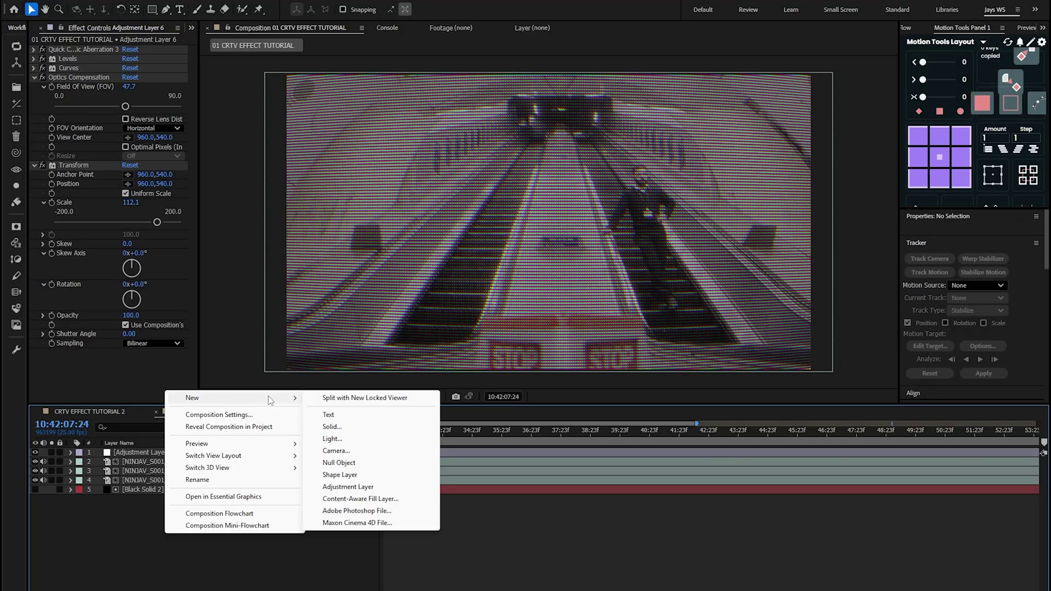
pyautogui.click(354, 487)
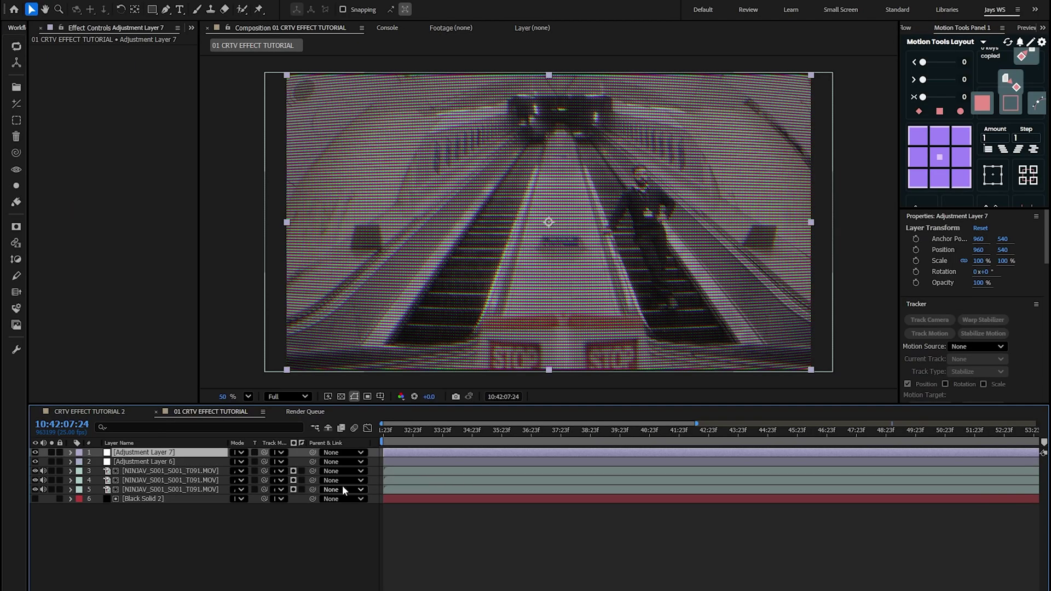
pyautogui.moveTo(165, 454); pyautogui.dragTo(160, 472)
pyautogui.click(122, 558)
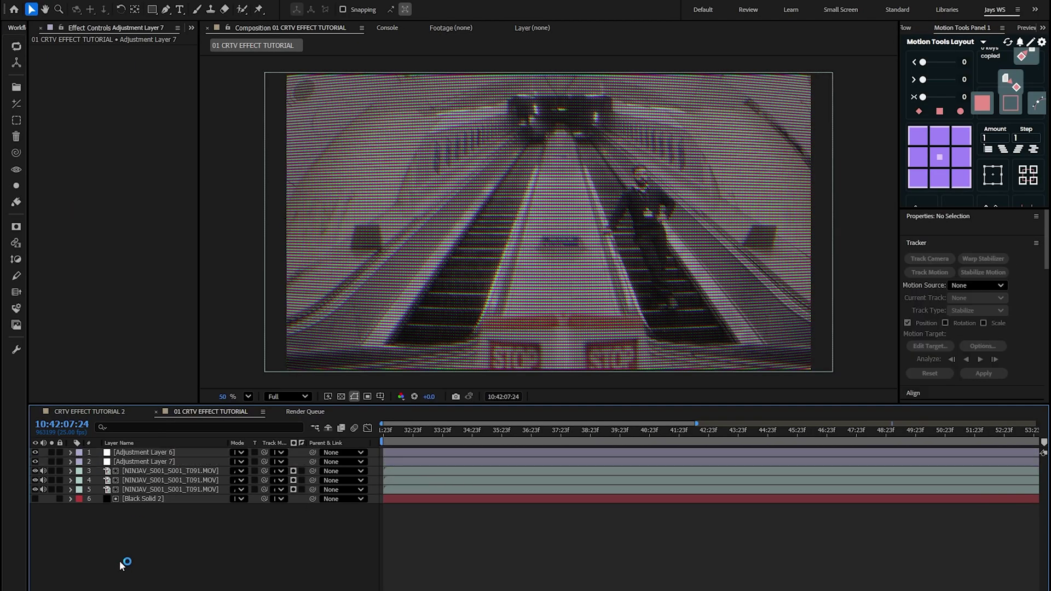
pyautogui.click(172, 463)
# Step: Apply Brightness & Contrast to Adjustment Layer 7 and reveal its parameters
pyautogui.hotkey('ctrl', 'space')
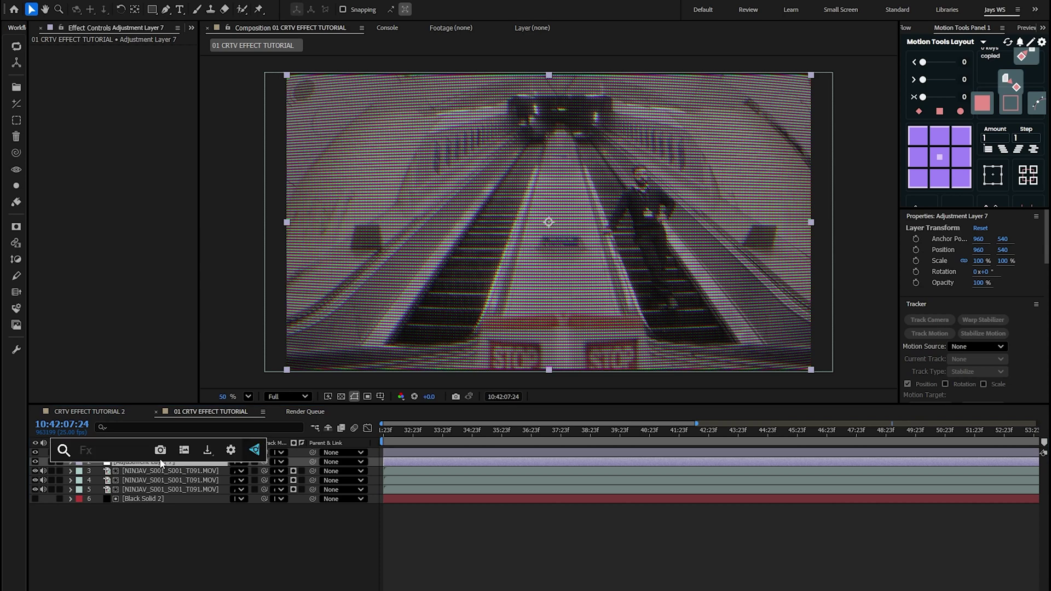
pyautogui.write('br')
pyautogui.click(149, 530)
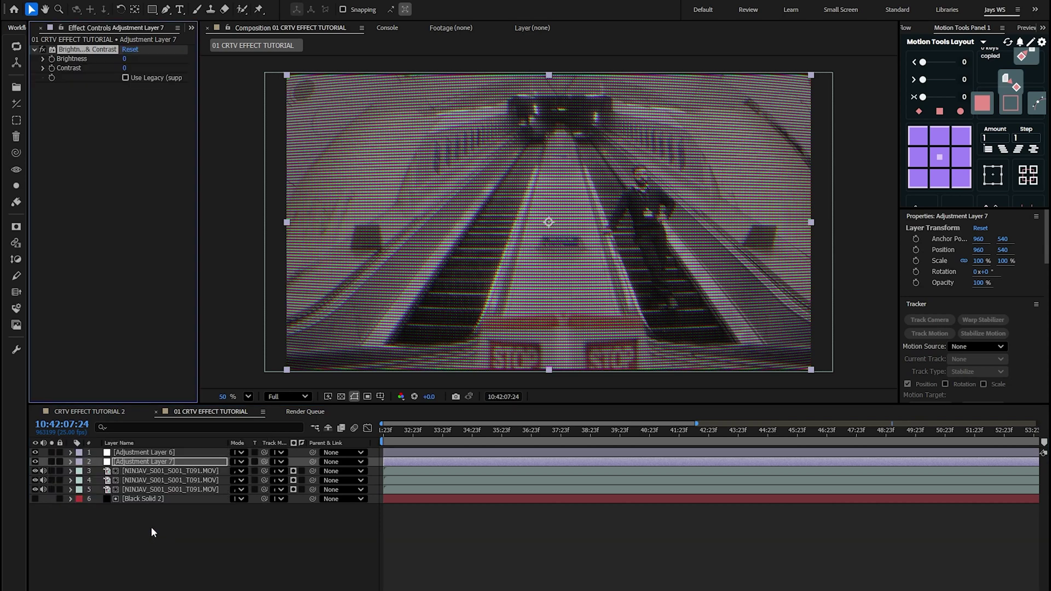
pyautogui.click(70, 462)
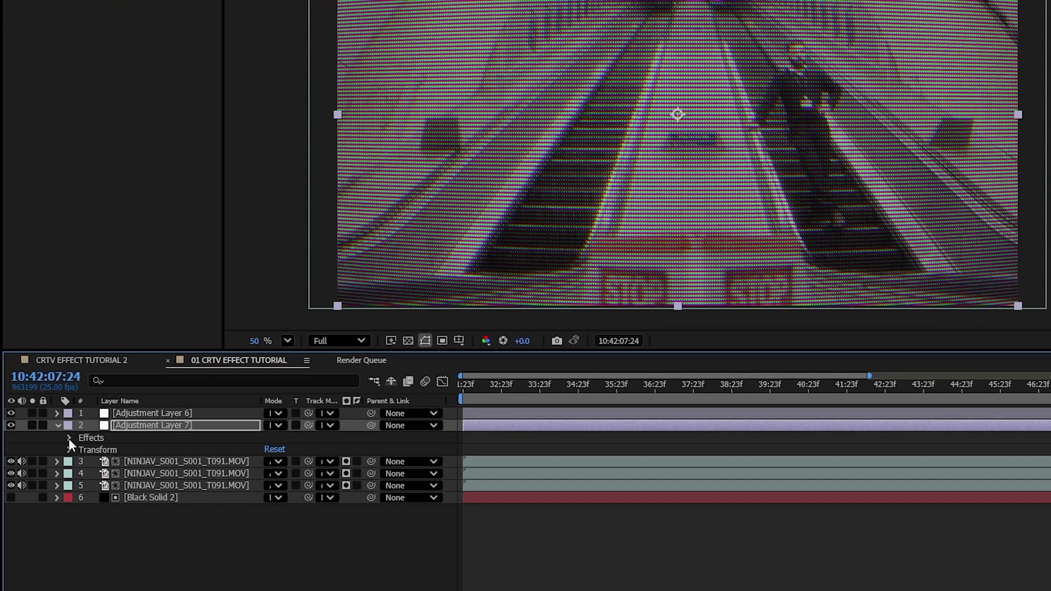
pyautogui.click(69, 438)
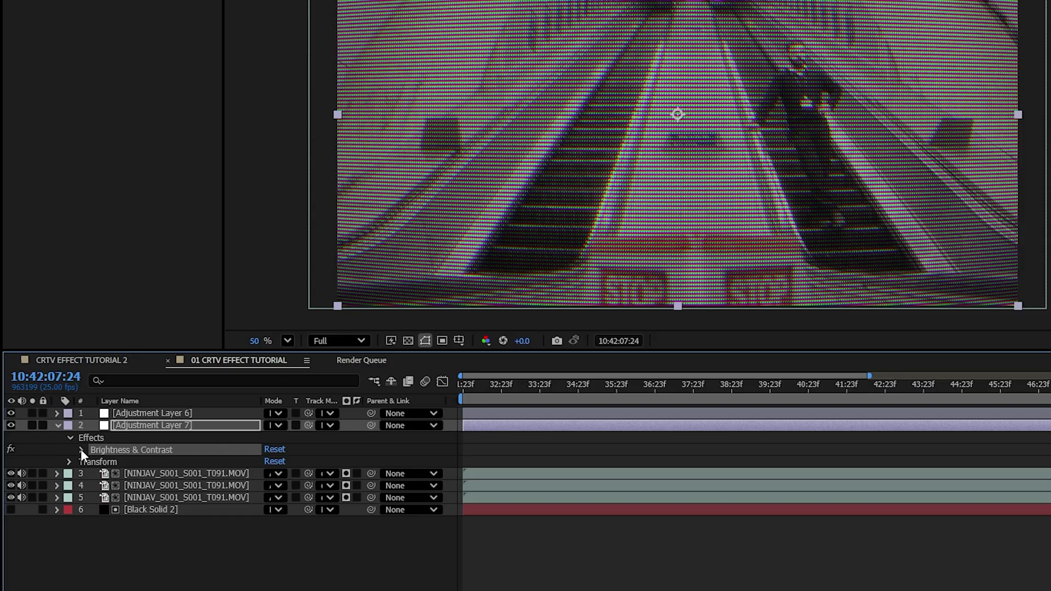
pyautogui.click(81, 450)
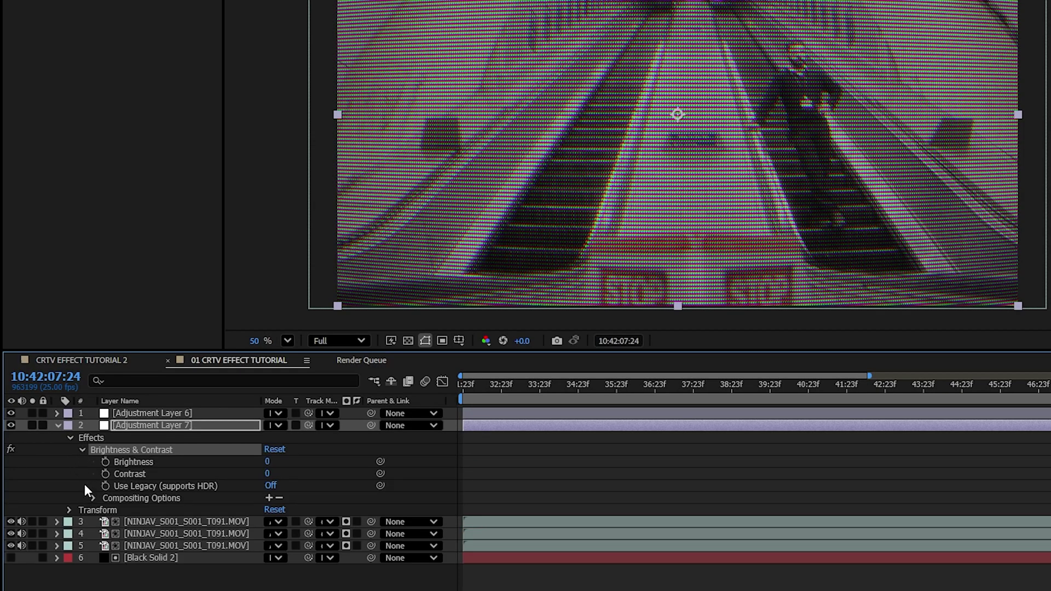
# Step: Drive Brightness with a wiggle(5,20) expression and preview the flicker
pyautogui.keyDown('alt'); pyautogui.click(106, 462); pyautogui.keyUp('alt')
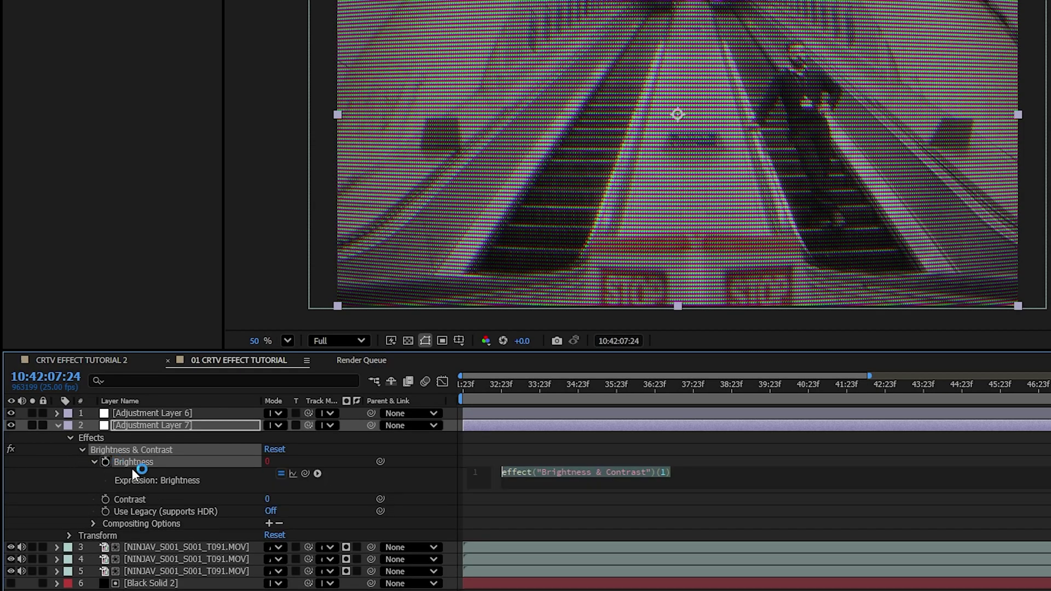
pyautogui.moveTo(683, 474); pyautogui.dragTo(490, 456)
pyautogui.write('wi')
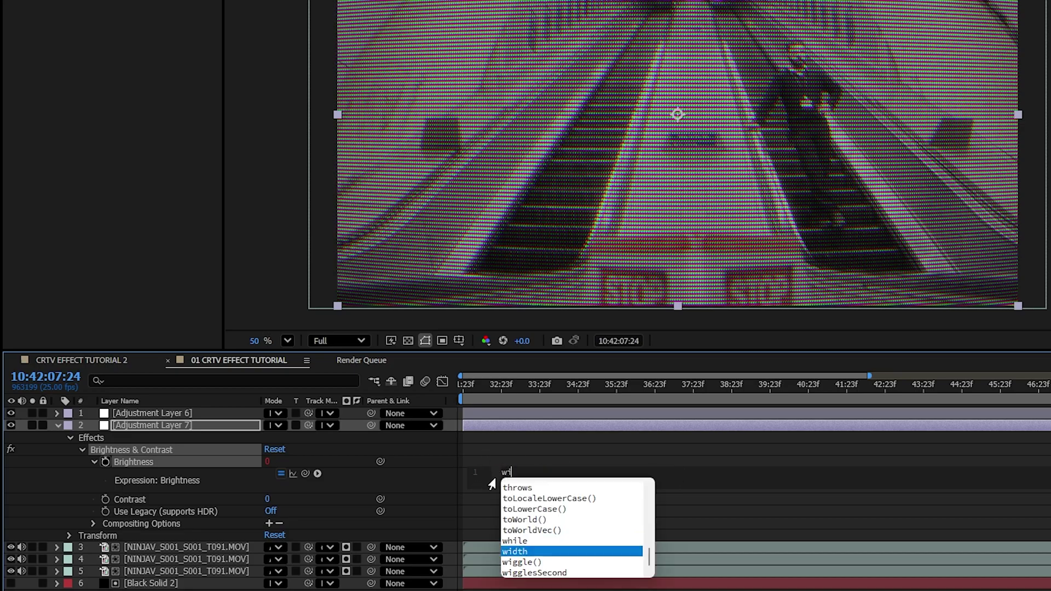
pyautogui.write('g')
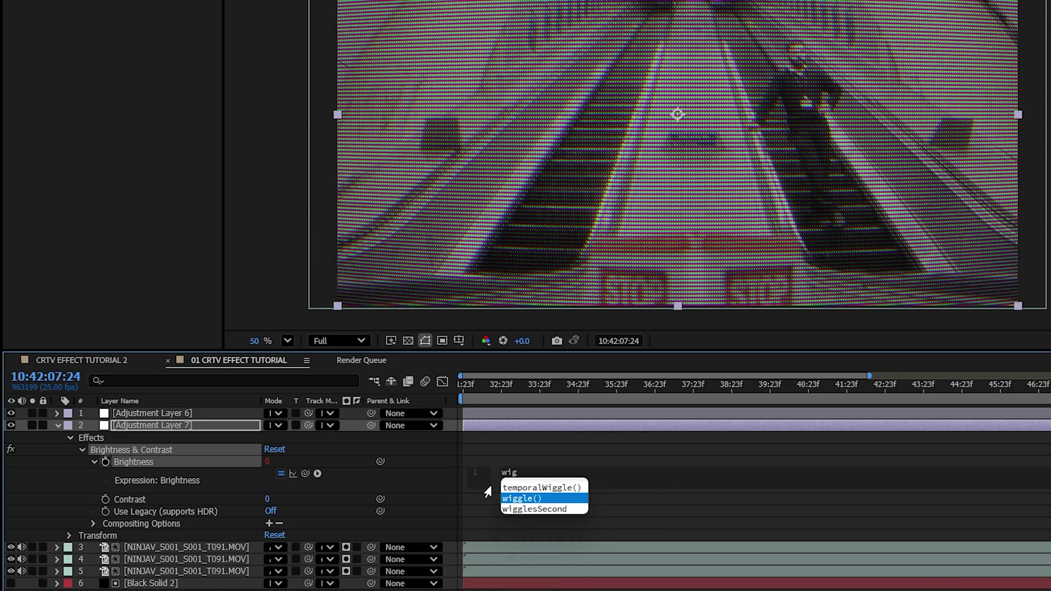
pyautogui.click(531, 498)
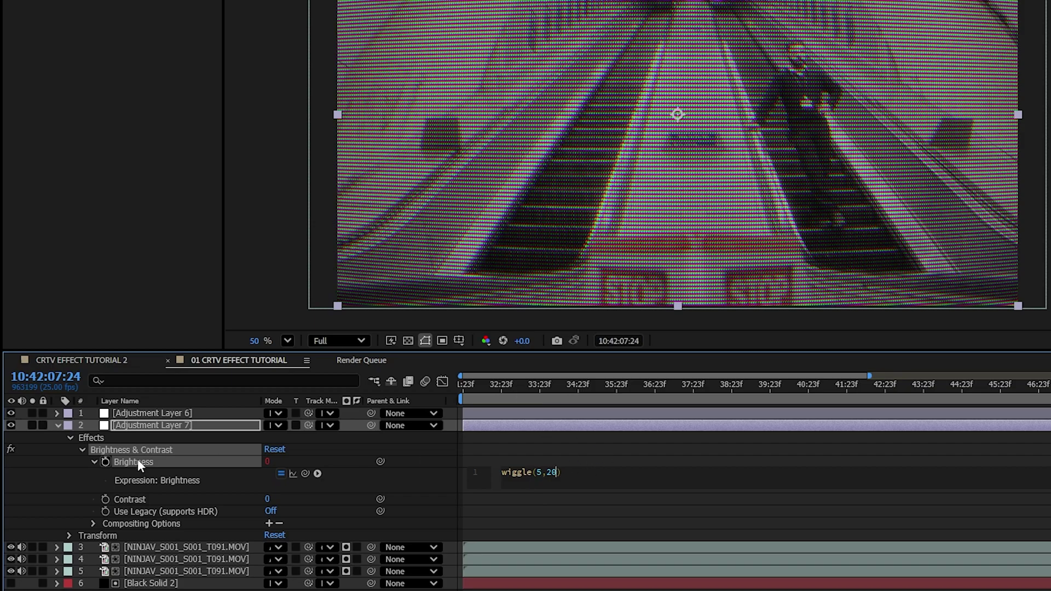
pyautogui.click(154, 463)
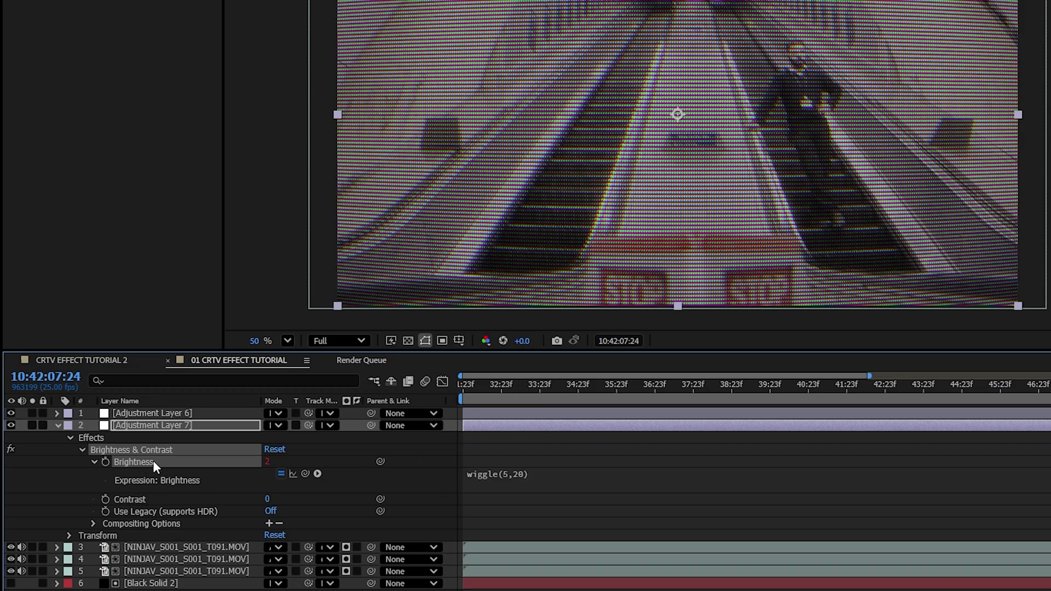
pyautogui.press('-')
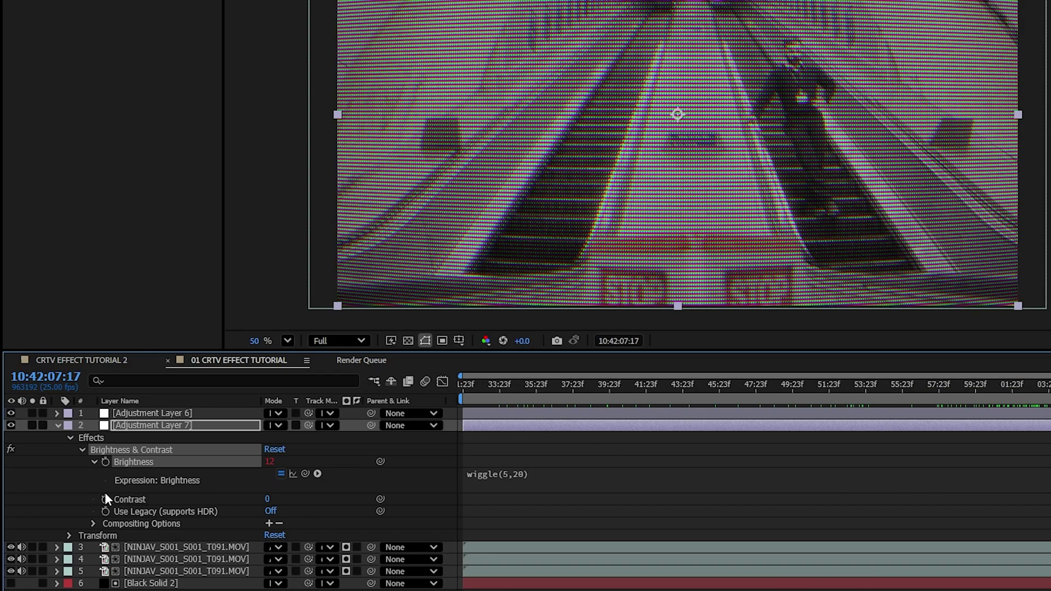
# Step: Drive Contrast with a wiggle(3,10) expression
pyautogui.keyDown('alt'); pyautogui.click(105, 500); pyautogui.keyUp('alt')
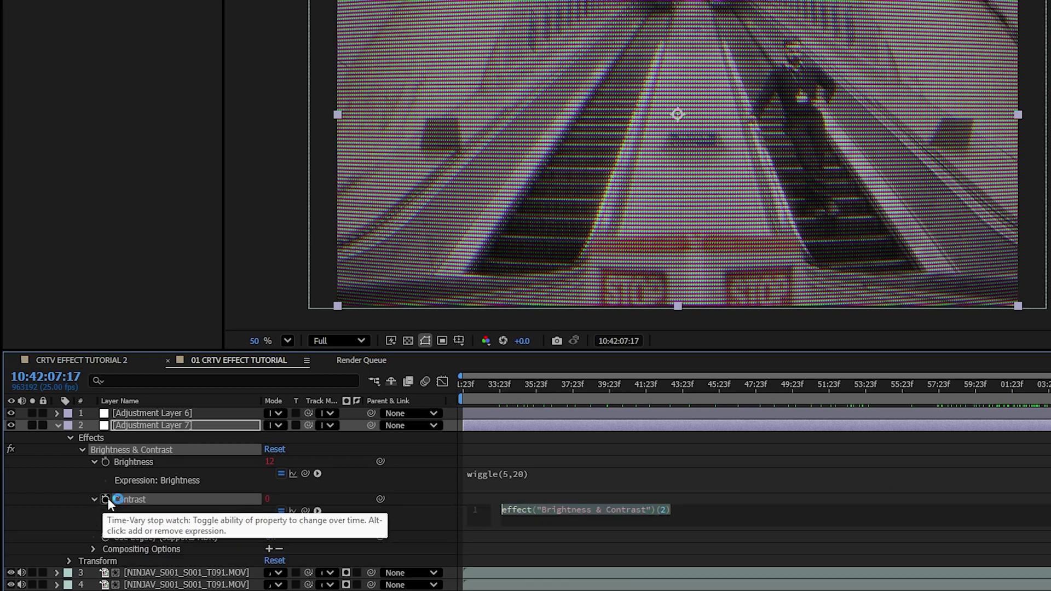
pyautogui.write('wig')
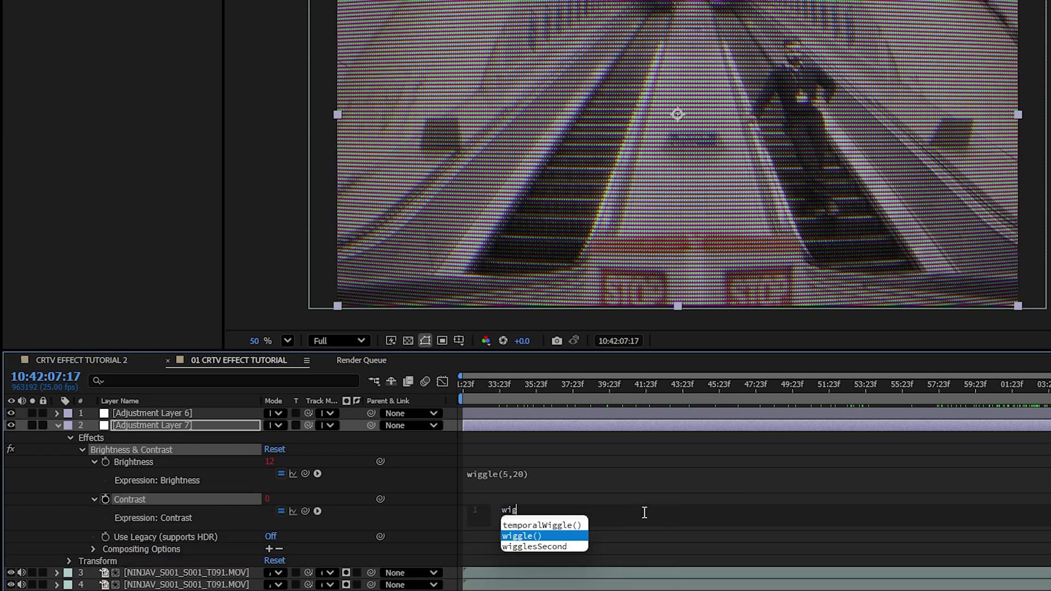
pyautogui.press('Return')
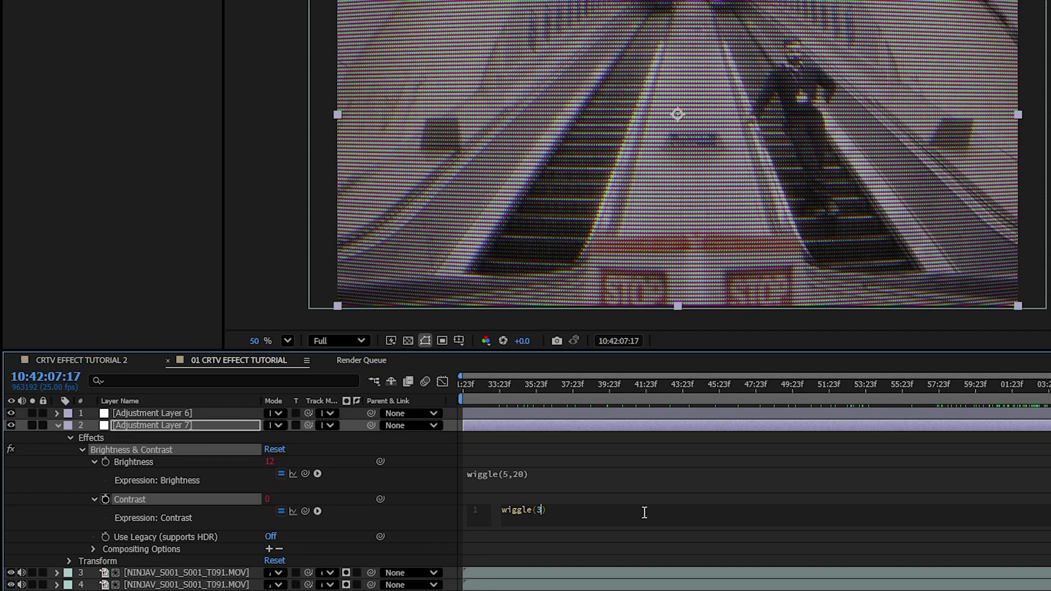
pyautogui.write('3,10')
pyautogui.press('KP_Enter')
# Step: Apply Gaussian Blur to Adjustment Layer 7 with Blurriness 5.0
pyautogui.click(57, 426)
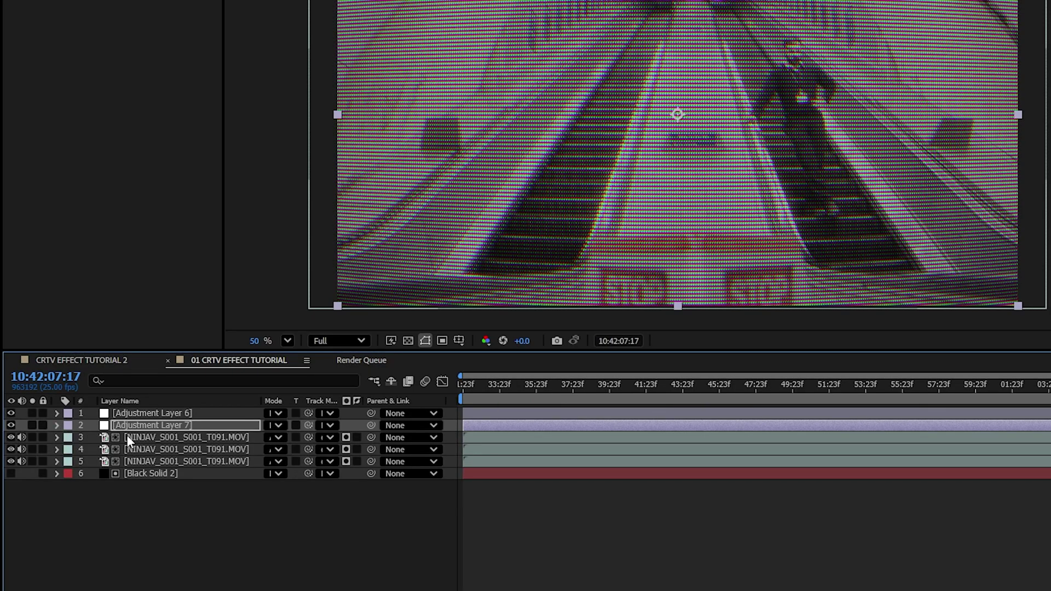
pyautogui.hotkey('ctrl', 'space')
pyautogui.write('ga')
pyautogui.click(120, 467)
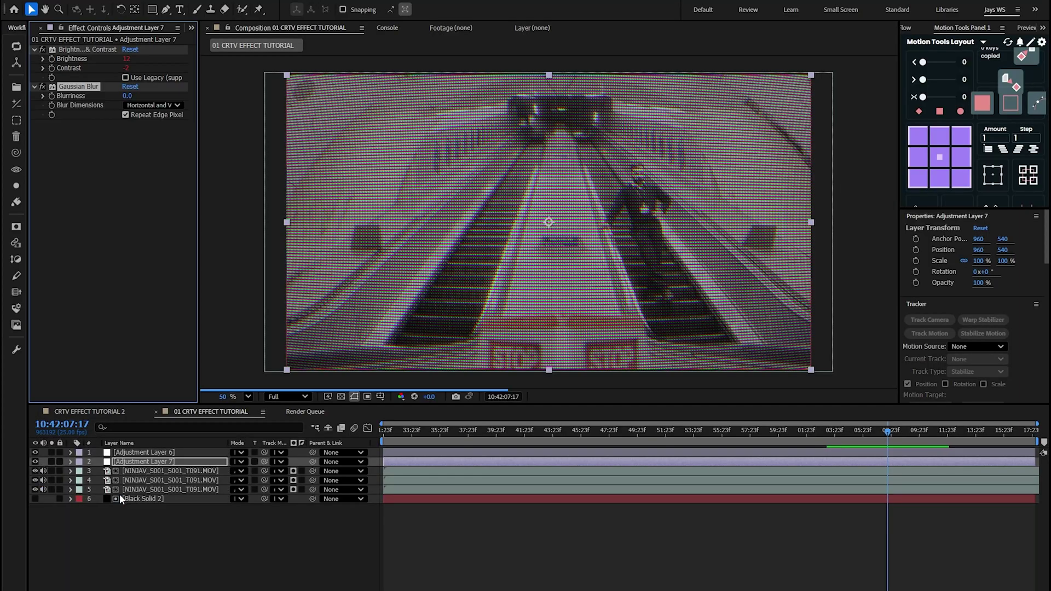
pyautogui.click(127, 96)
pyautogui.write('5')
pyautogui.press('Return')
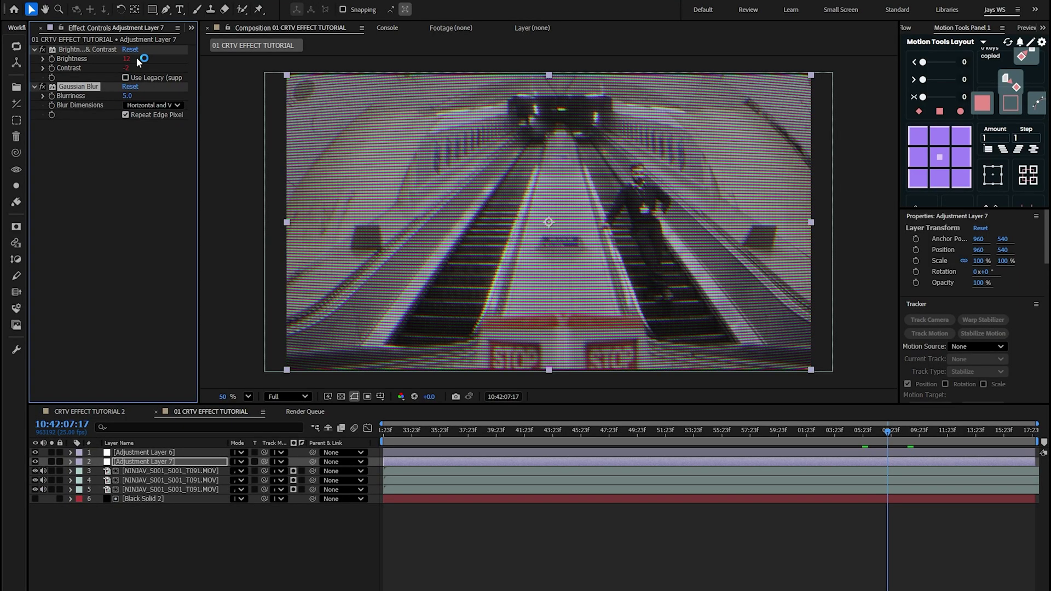
# Step: Add Noise to Adjustment Layer 7 with a 10% amount
pyautogui.hotkey('ctrl', 'space')
pyautogui.write('noi')
pyautogui.click(113, 481)
pyautogui.click(132, 133)
pyautogui.write('10')
pyautogui.press('Return')
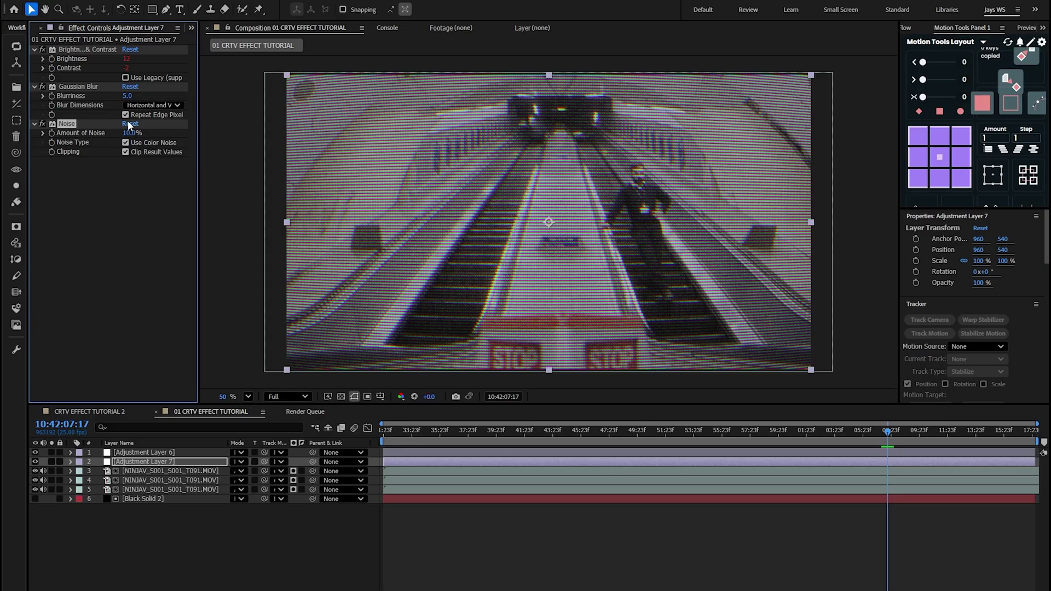
# Step: Add a new Adjustment Layer 8 and move it down to the layer 3 position
pyautogui.rightClick(205, 384)
pyautogui.moveTo(266, 404)
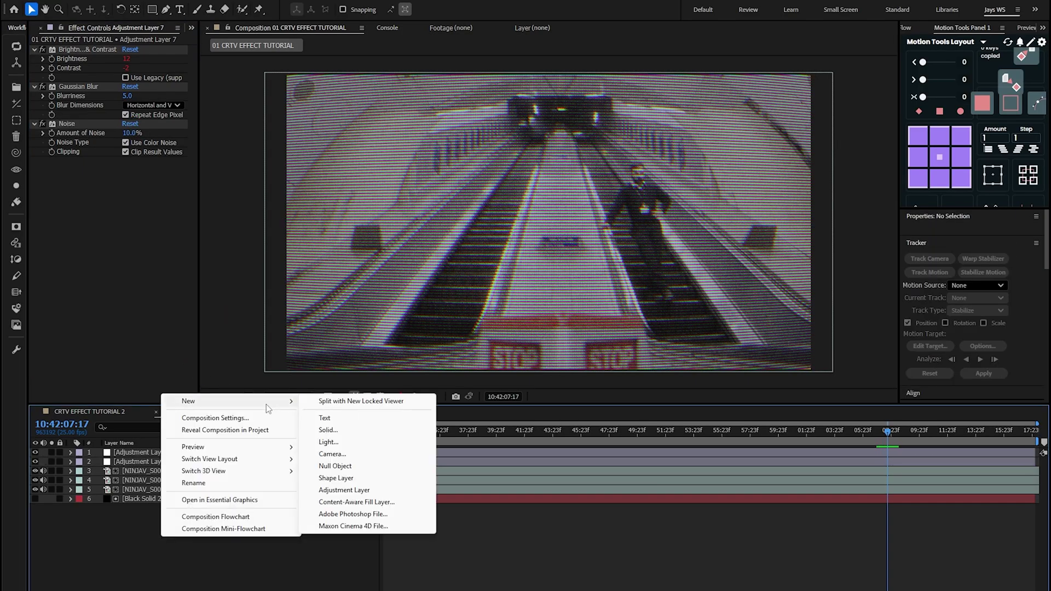
pyautogui.click(344, 490)
pyautogui.moveTo(192, 454); pyautogui.dragTo(185, 472)
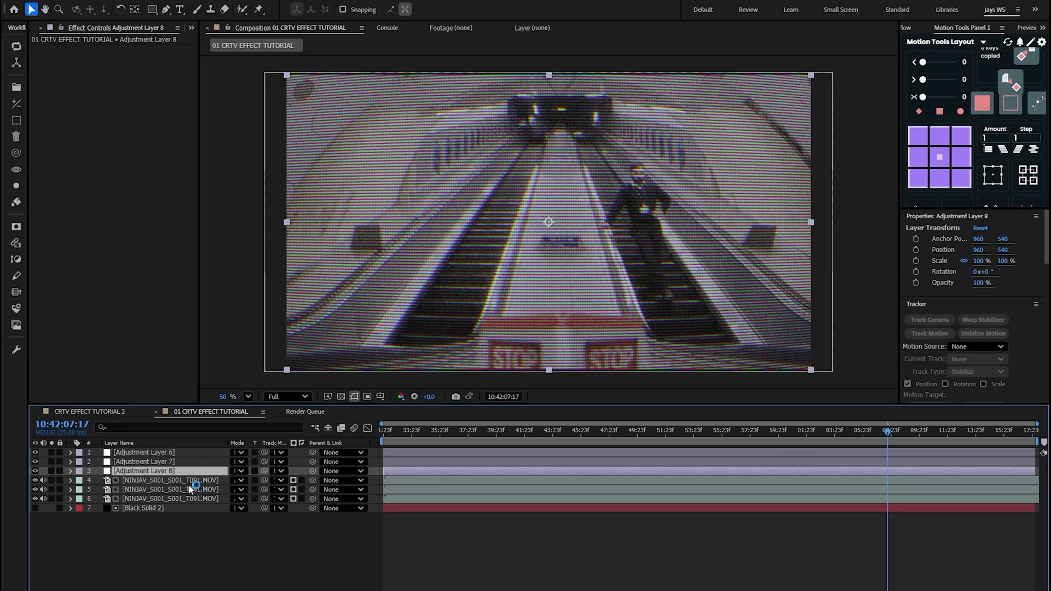
# Step: Apply Wave Warp to Adjustment Layer 8 and set its wave type to Sawtooth
pyautogui.hotkey('ctrl', 'space')
pyautogui.write('wave')
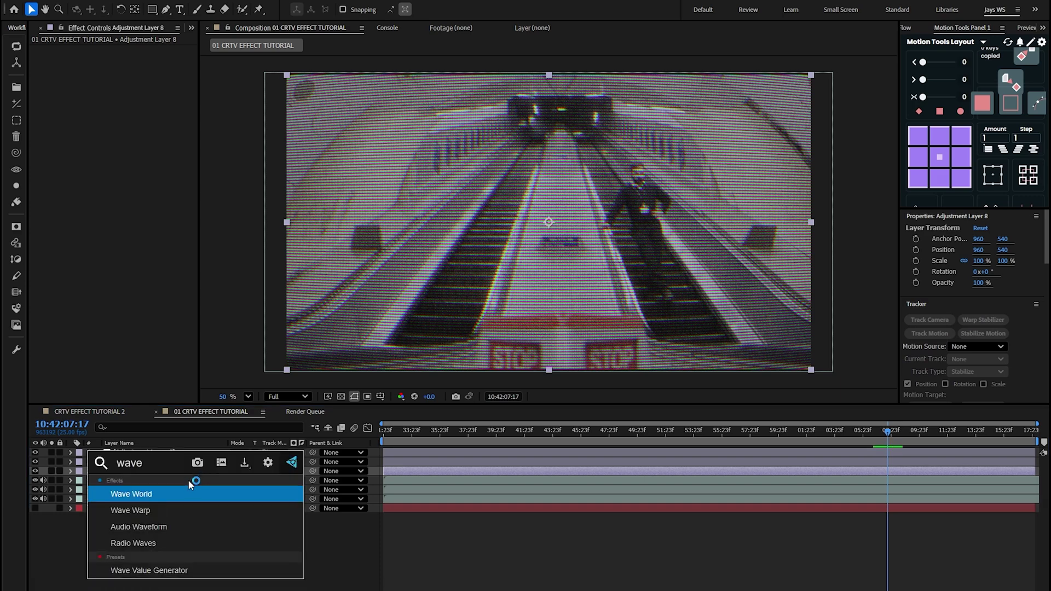
pyautogui.click(166, 510)
pyautogui.click(167, 60)
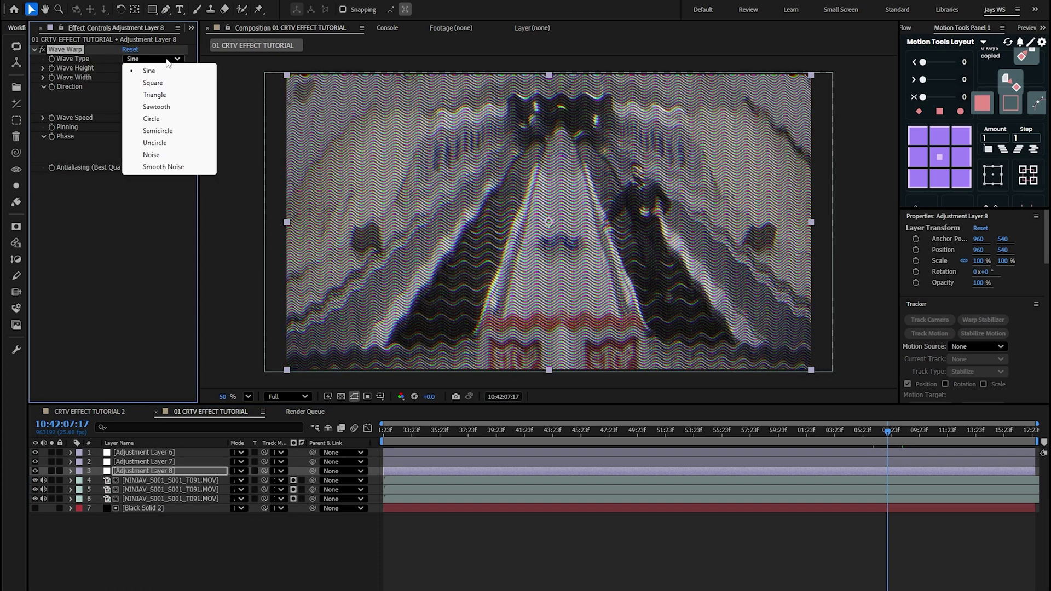
pyautogui.click(157, 107)
# Step: Set Wave Height 5, Width 500, Speed -1 and Direction 0°, then preview playback
pyautogui.click(126, 68)
pyautogui.write('5')
pyautogui.press('Return')
pyautogui.click(126, 77)
pyautogui.write('500')
pyautogui.press('Return')
pyautogui.click(127, 117)
pyautogui.write('-1')
pyautogui.press('Return')
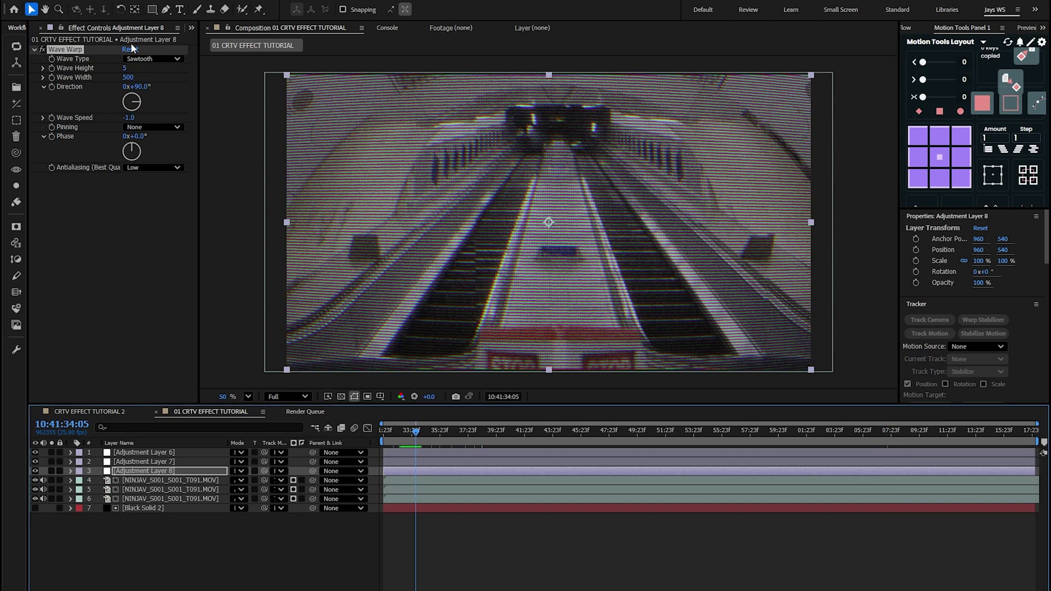
pyautogui.click(139, 87)
pyautogui.press('Return')
pyautogui.press('space')
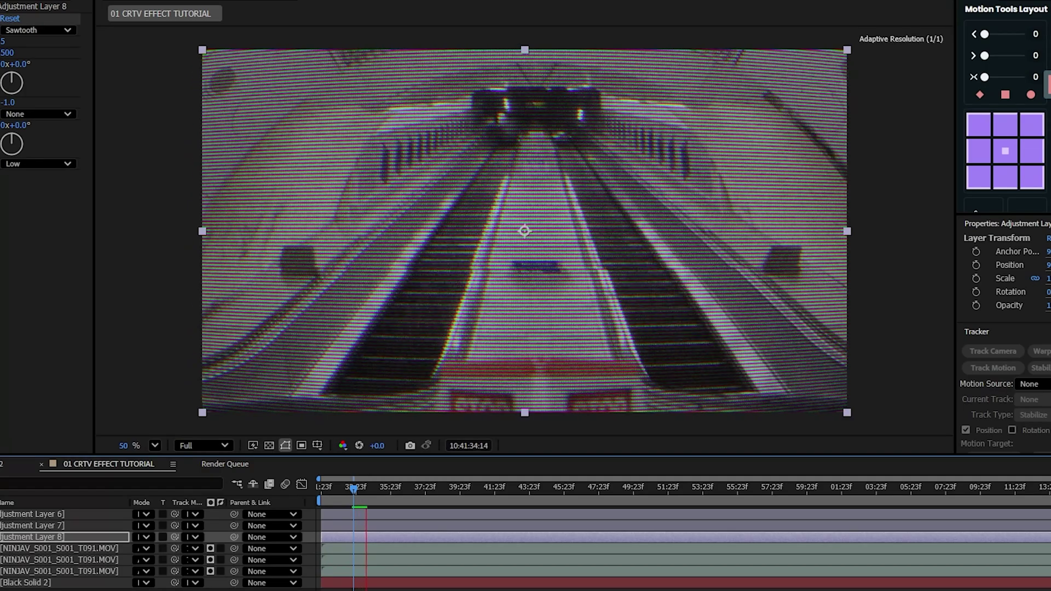